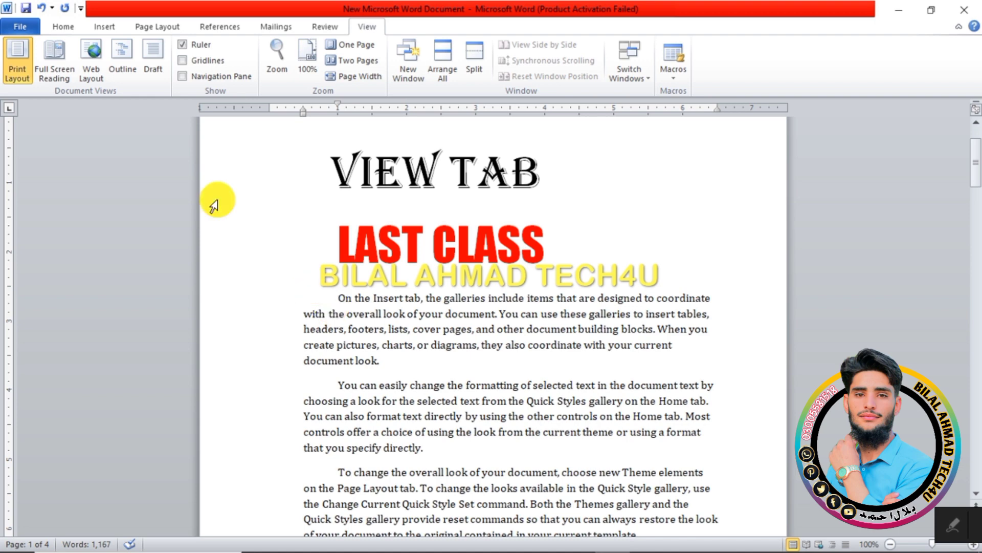
# Step: Open the document in Full Screen Reading view, page through its screens to the end and back, and close the reading view
pyautogui.click(56, 53)
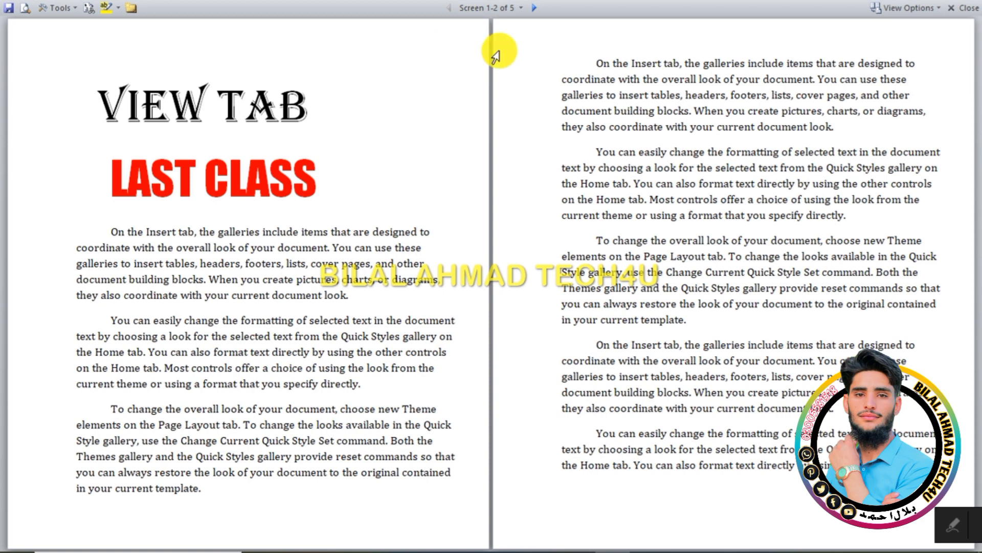
pyautogui.click(535, 7)
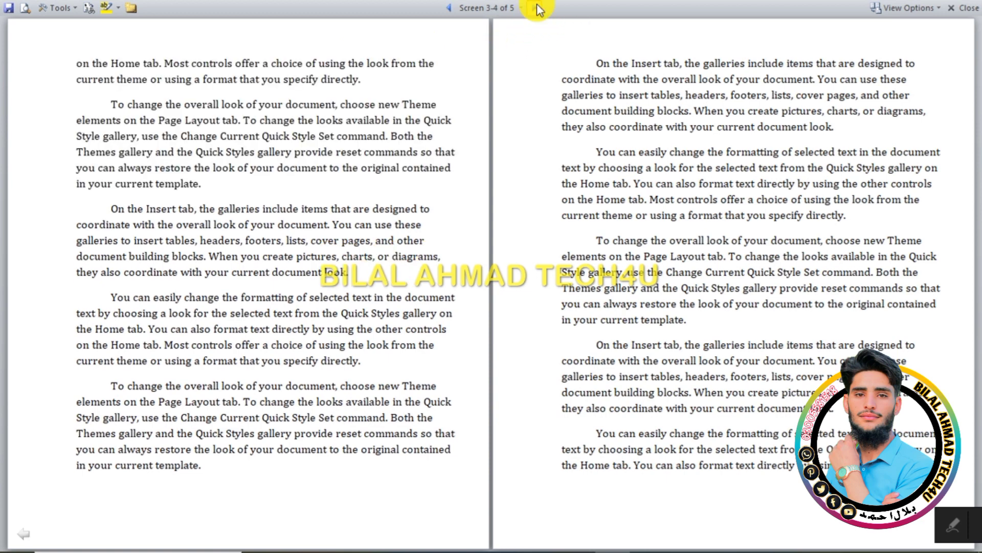
pyautogui.click(537, 8)
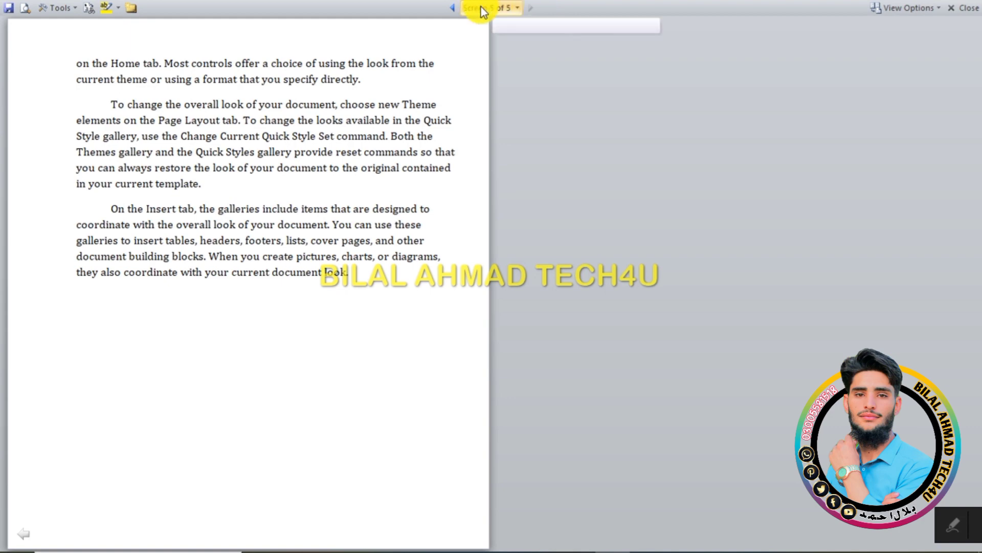
pyautogui.click(452, 10)
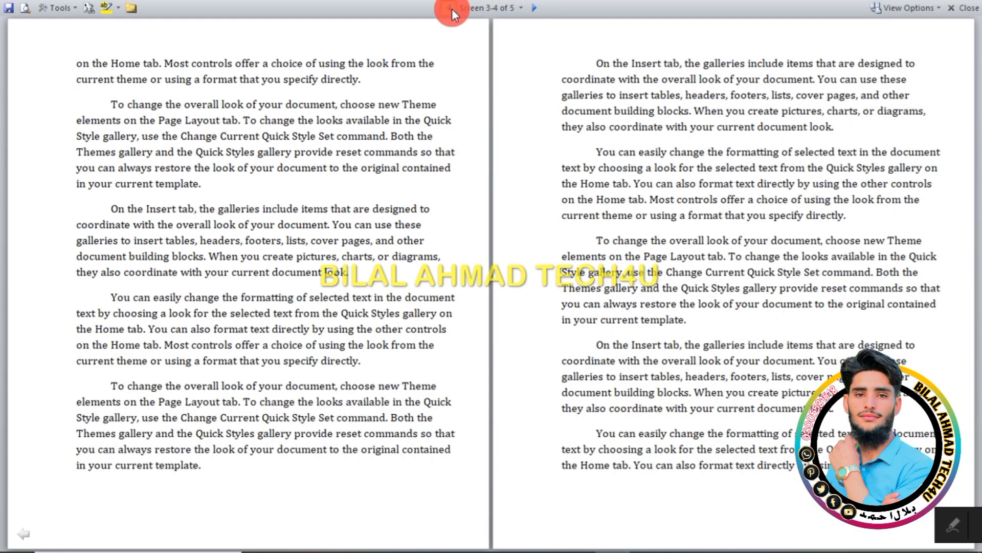
pyautogui.click(452, 10)
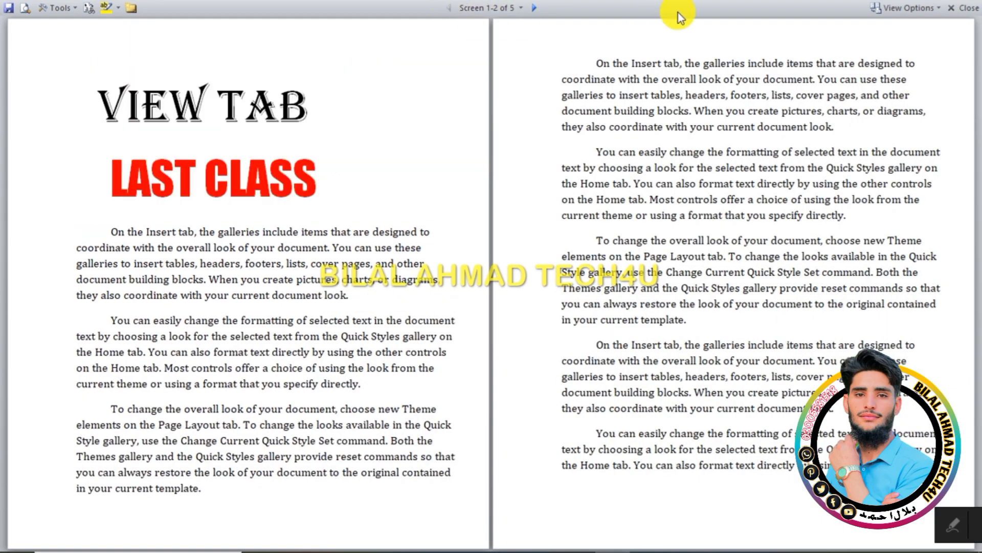
pyautogui.click(964, 9)
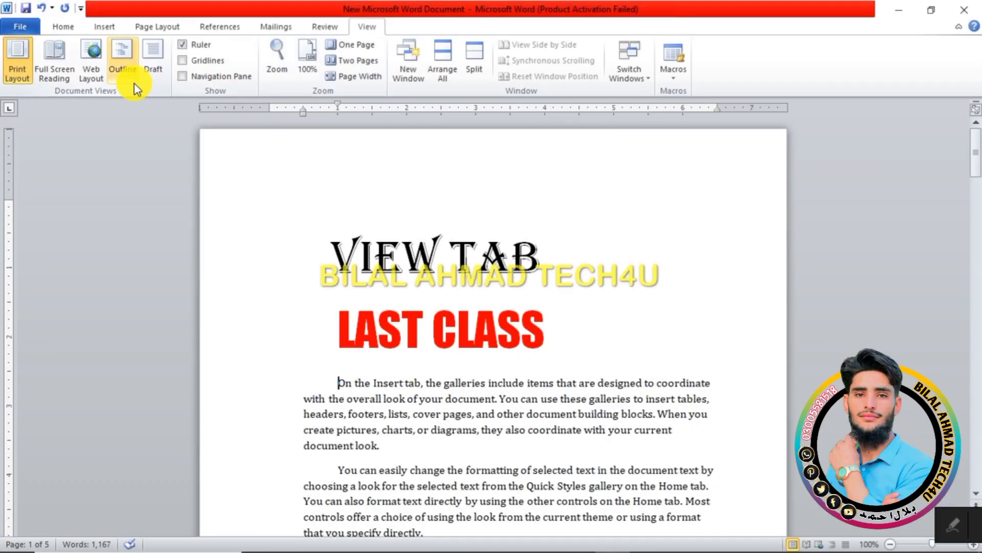
# Step: Switch the document to Web Layout view and look through its text
pyautogui.click(98, 73)
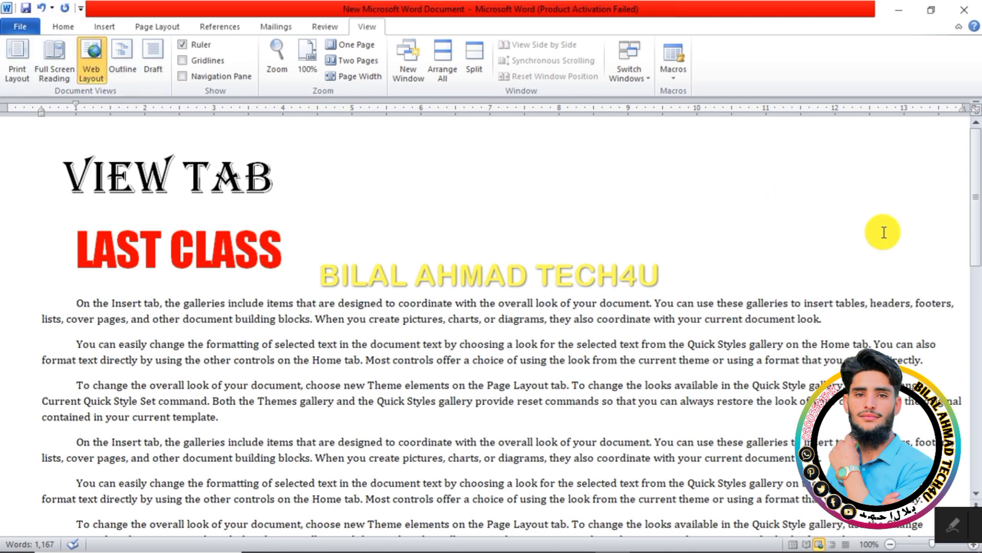
pyautogui.scroll(-1, 978, 256)
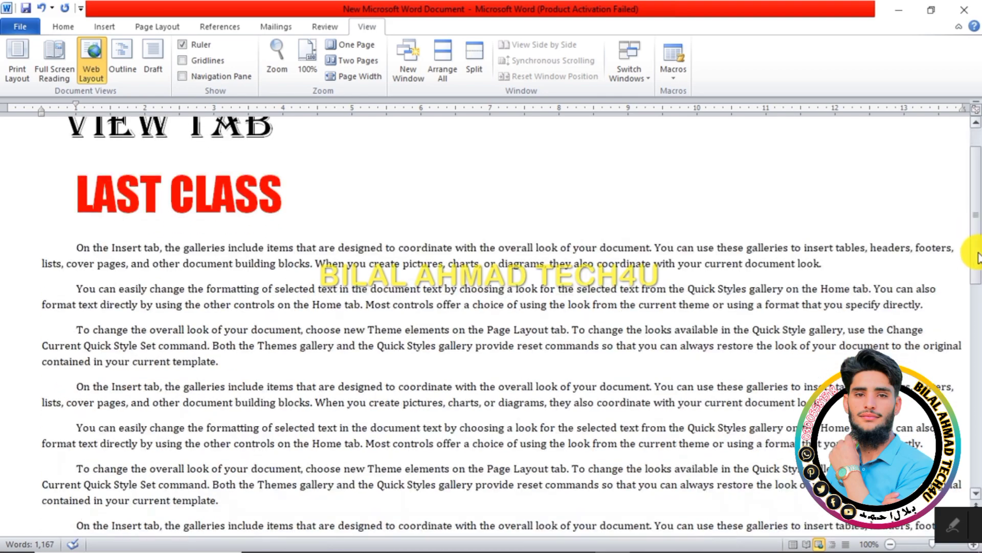
pyautogui.moveTo(978, 255); pyautogui.dragTo(970, 54)
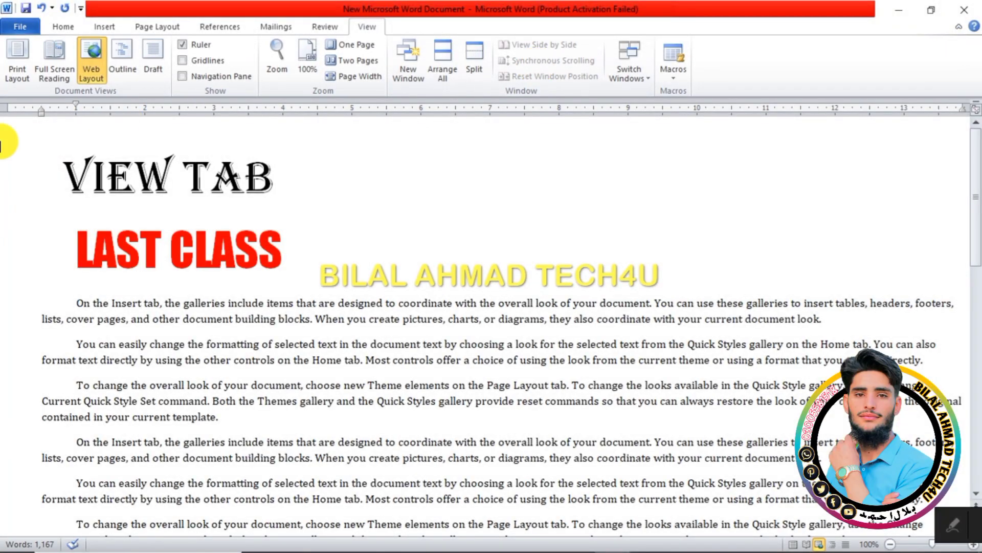
# Step: Switch to Outline view, select the second and first body paragraphs and the LAST CLASS heading in turn, and close the outline
pyautogui.click(129, 72)
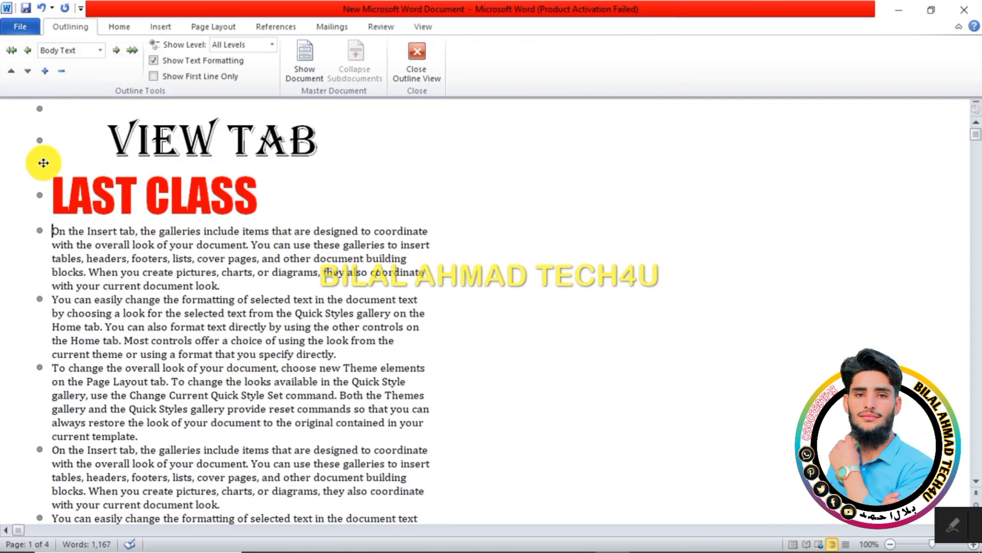
pyautogui.click(40, 300)
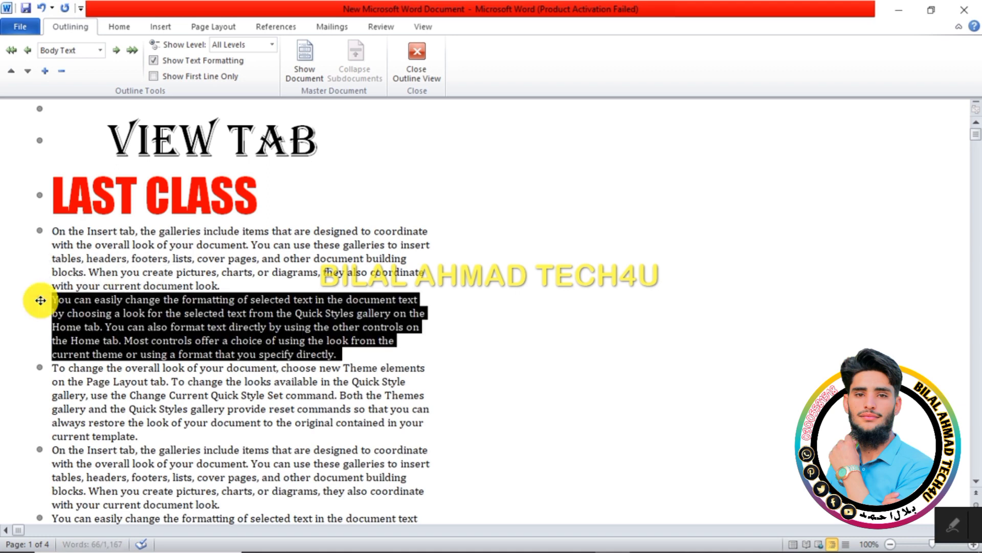
pyautogui.click(39, 231)
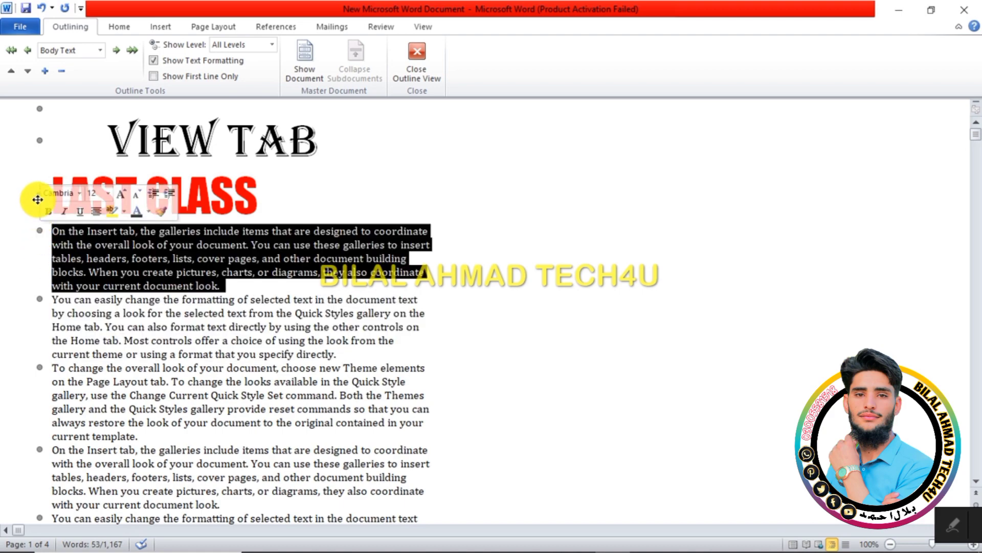
pyautogui.click(39, 196)
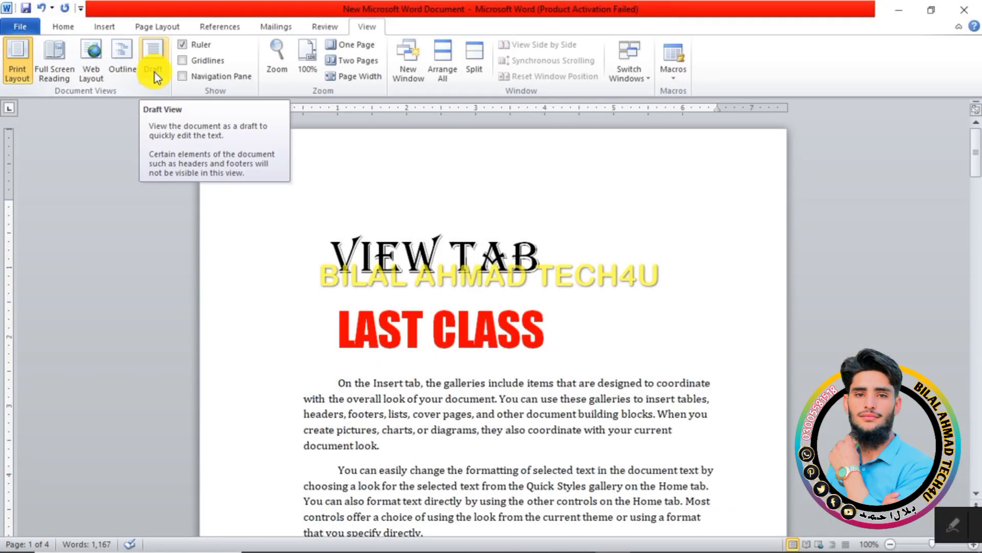
# Step: Look at the document in Draft view and return it to Print Layout
pyautogui.click(153, 67)
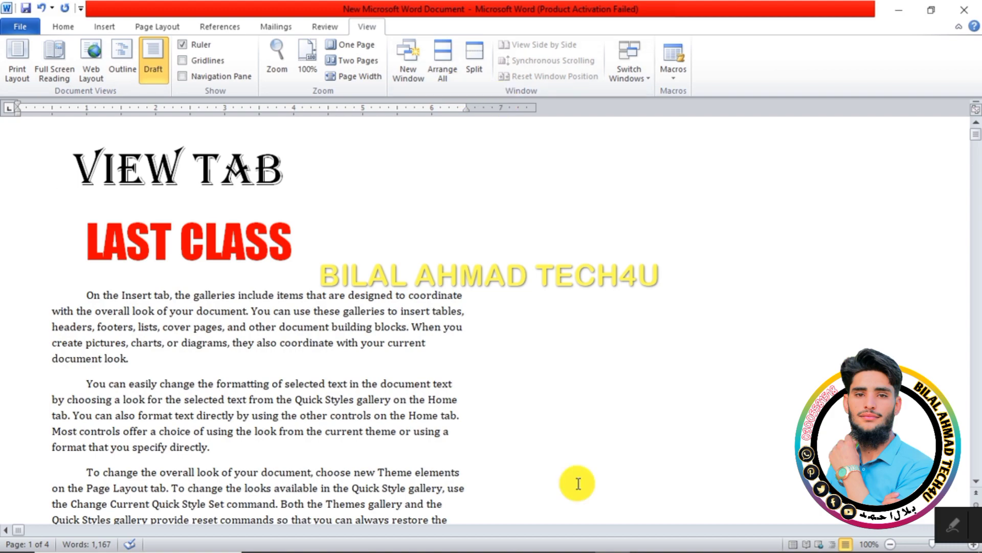
pyautogui.moveTo(975, 134); pyautogui.dragTo(969, 105)
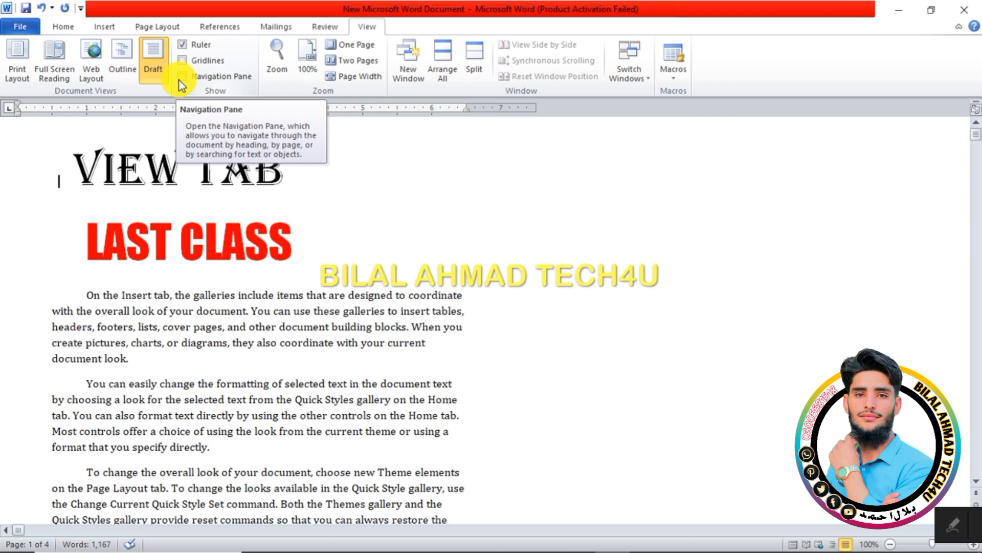
pyautogui.click(19, 57)
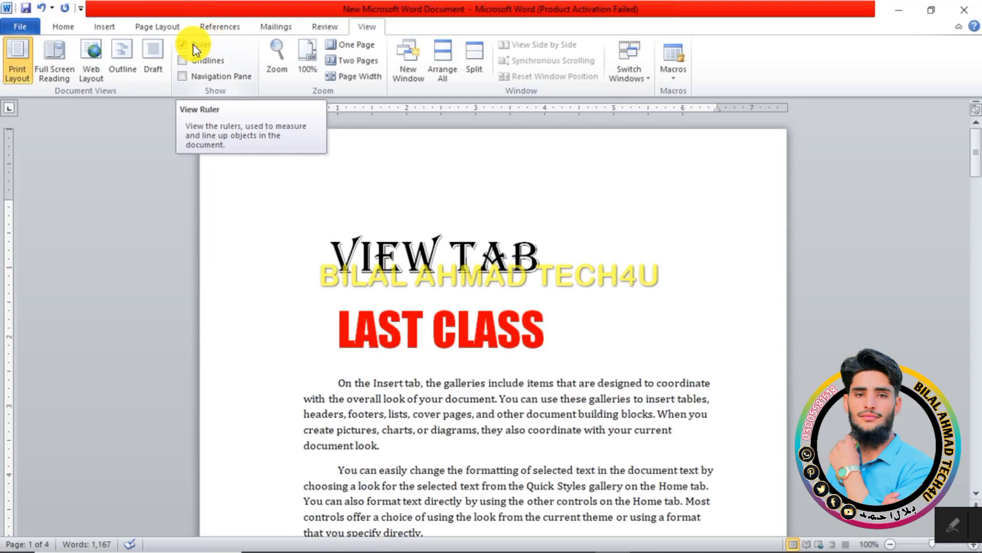
# Step: Hide the ruler and show it again
pyautogui.click(192, 44)
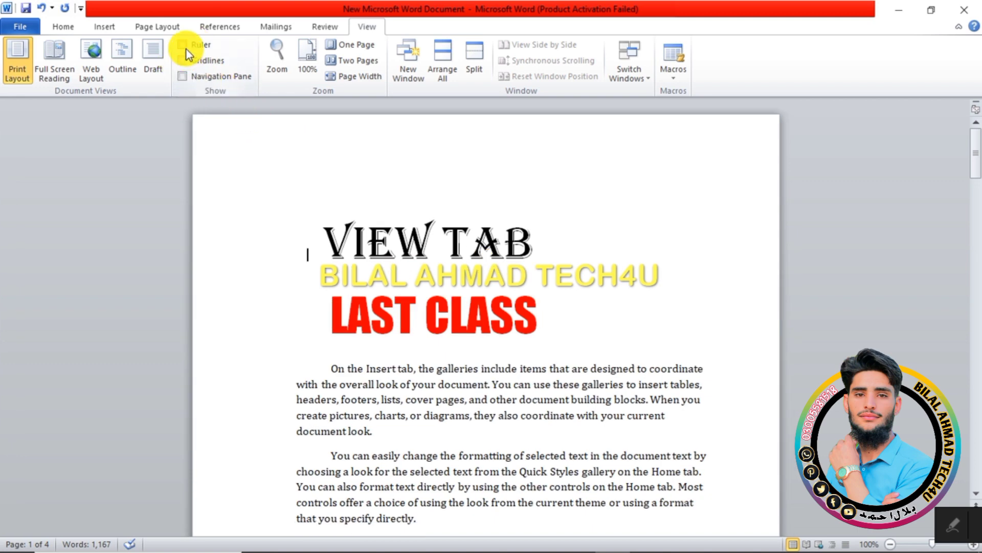
pyautogui.click(185, 47)
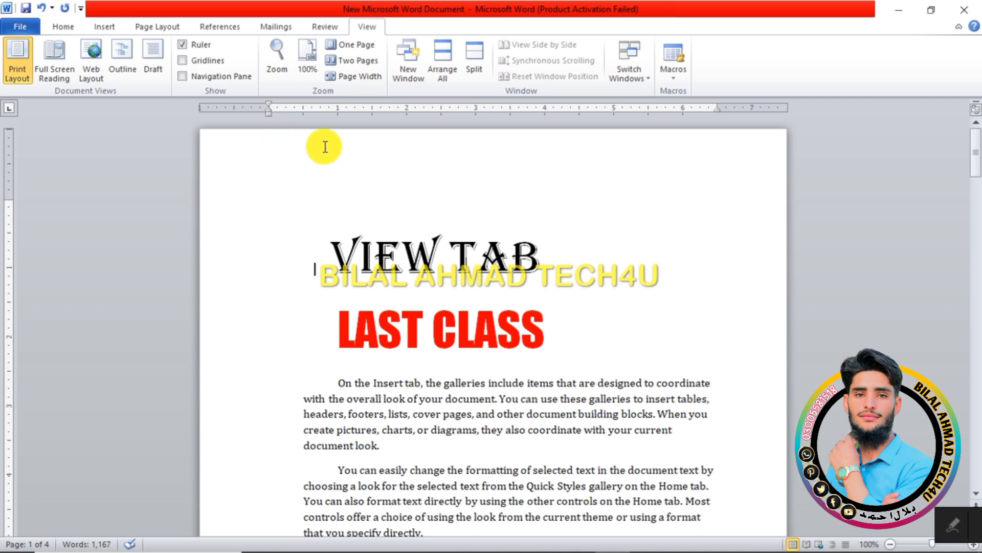
# Step: Try entering a first name on the line above the VIEW TAB title and moving it to the ruler's tab stop
pyautogui.click(294, 181)
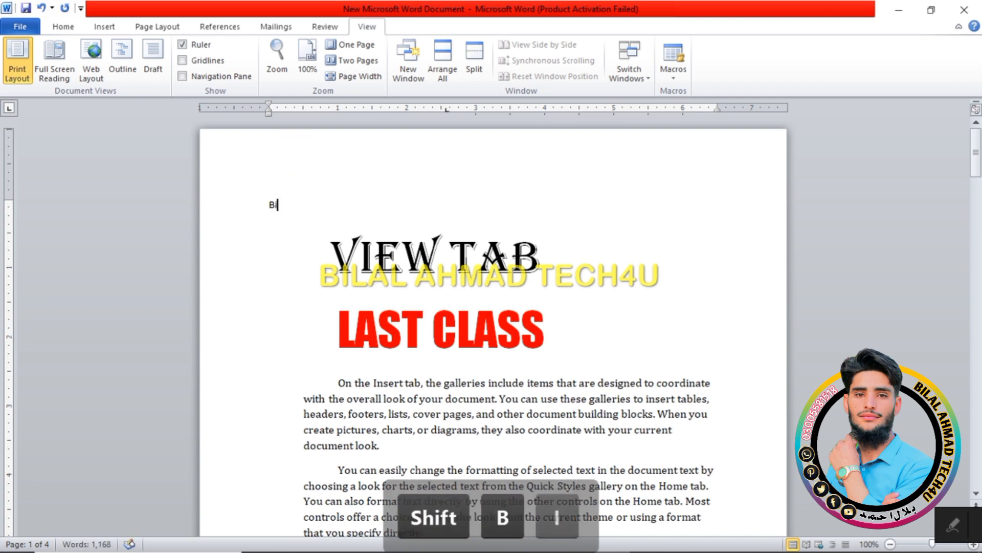
pyautogui.write('lal')
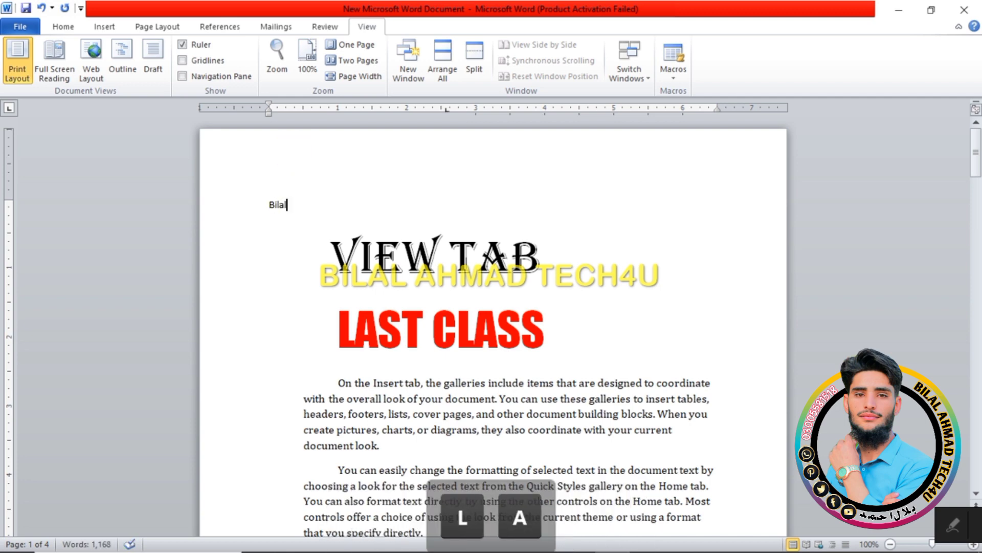
pyautogui.doubleClick(388, 106)
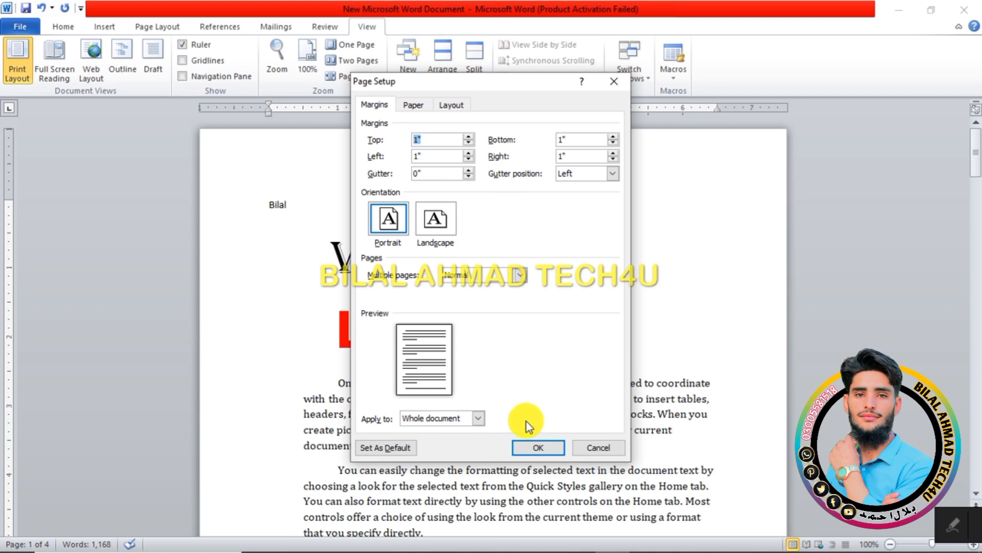
pyautogui.click(535, 453)
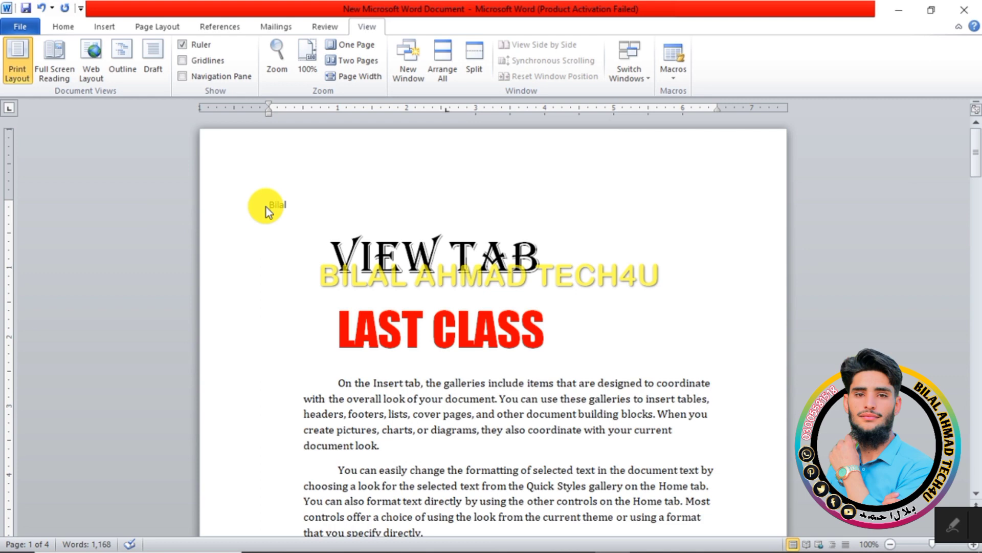
pyautogui.press('Tab')
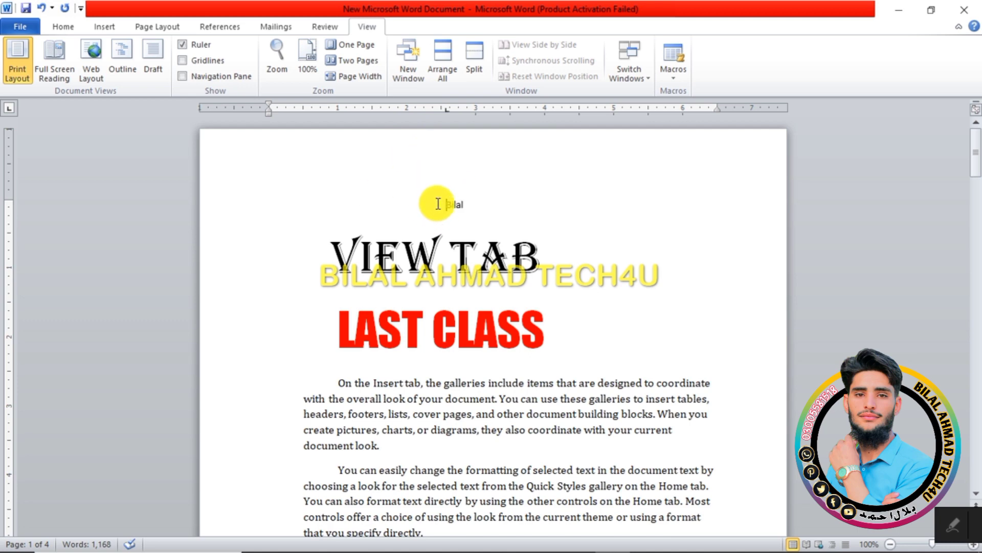
pyautogui.hotkey('ctrl', 'z')
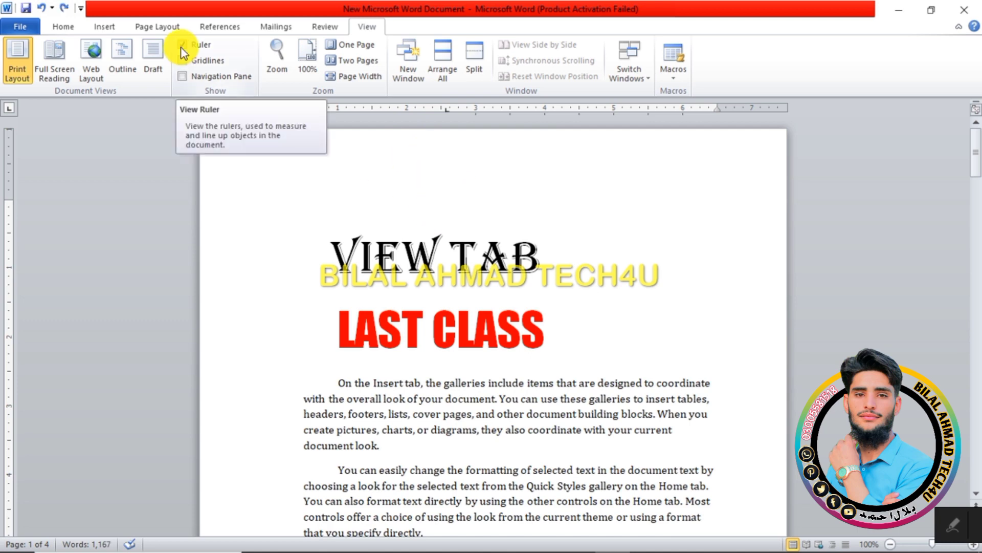
# Step: Toggle the ruler display several times and leave it hidden
pyautogui.click(181, 45)
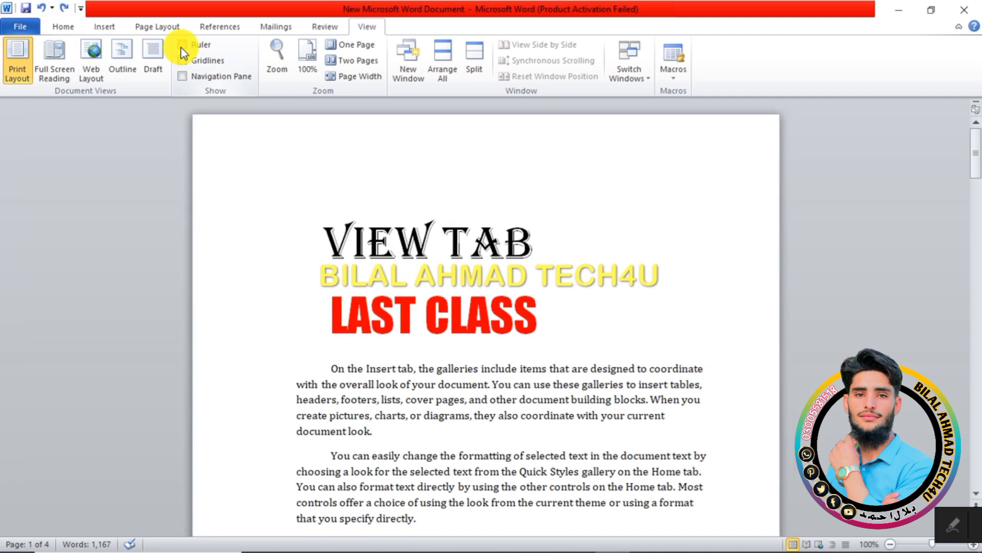
pyautogui.click(181, 46)
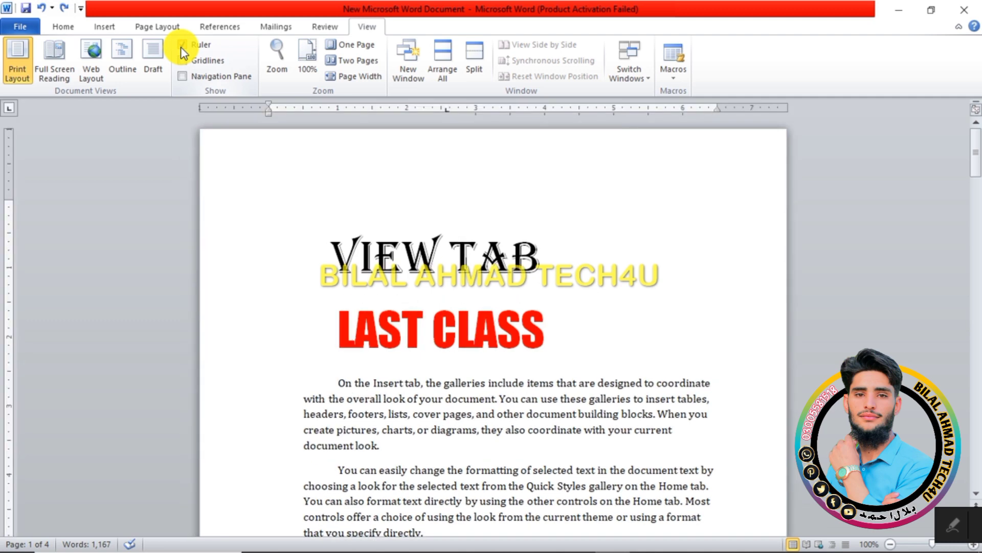
pyautogui.click(180, 48)
pyautogui.click(180, 47)
pyautogui.click(180, 47)
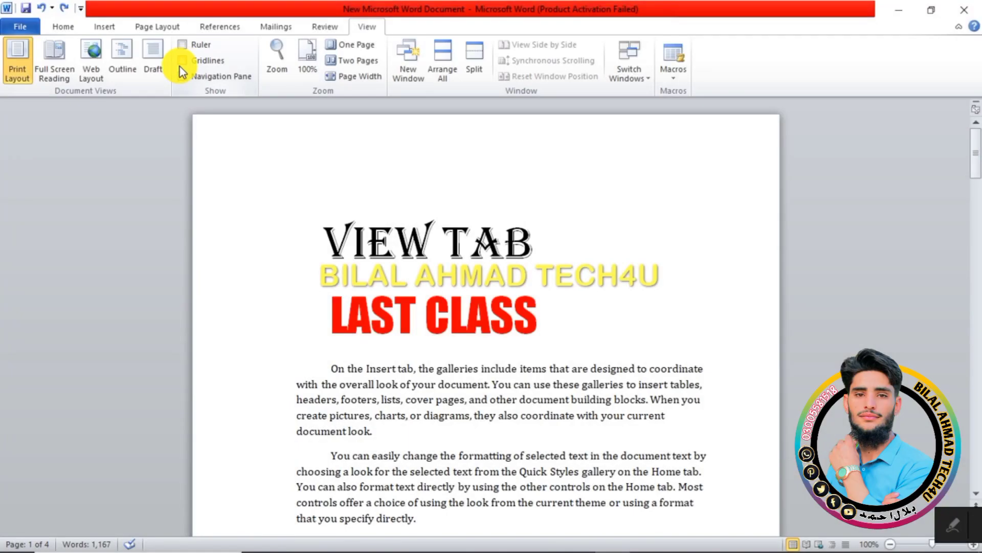
# Step: Show the gridlines on the page and hide them again
pyautogui.click(182, 62)
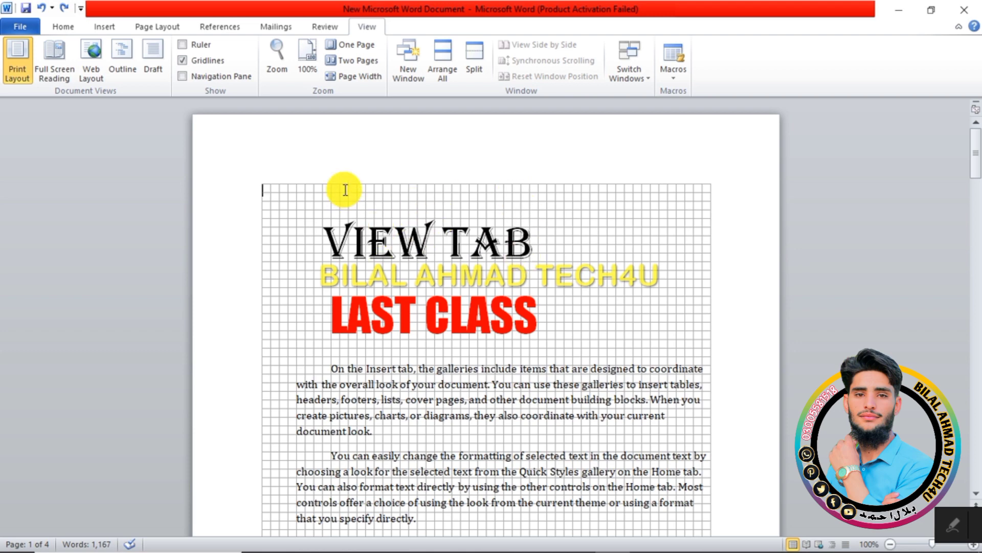
pyautogui.click(208, 67)
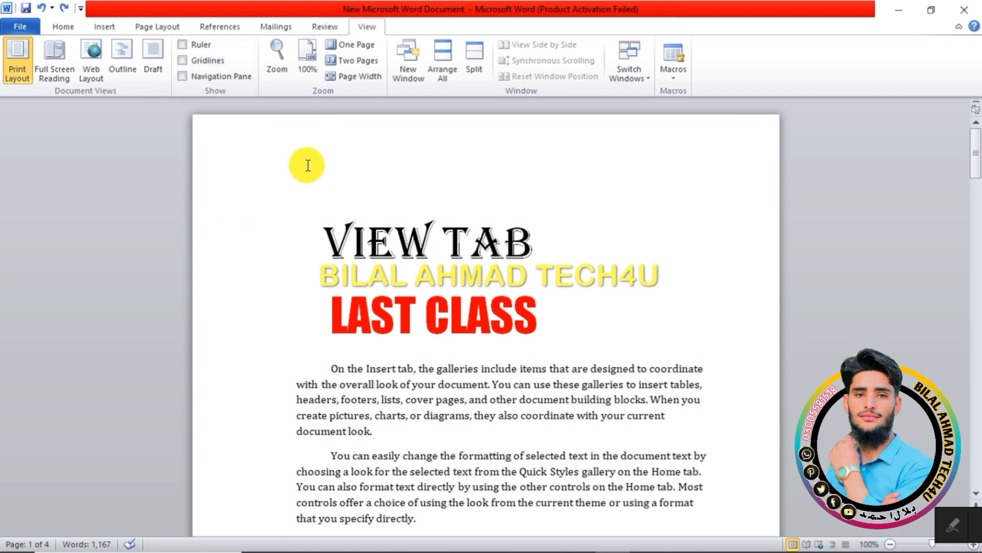
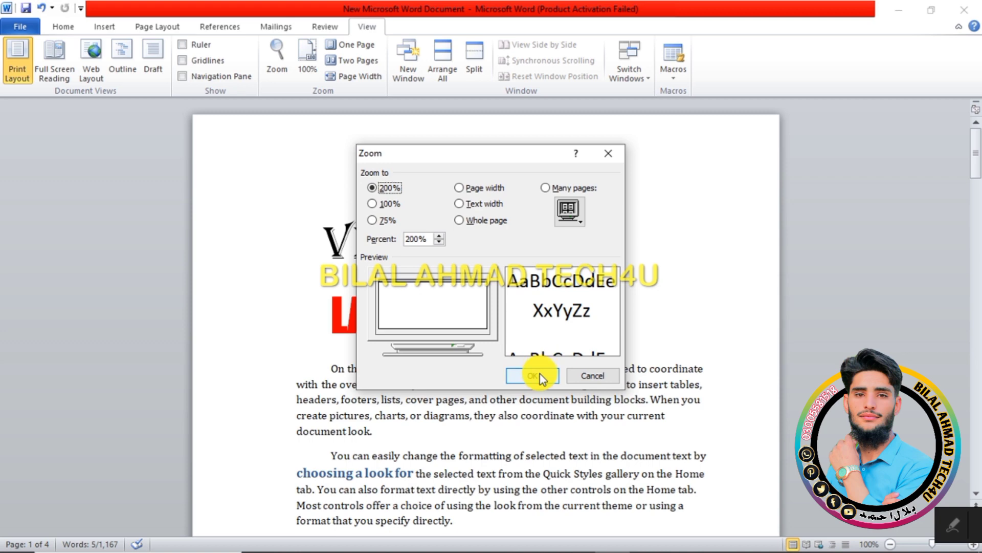
# Step: Zoom the document to 200% and reset it to 100%
pyautogui.click(540, 375)
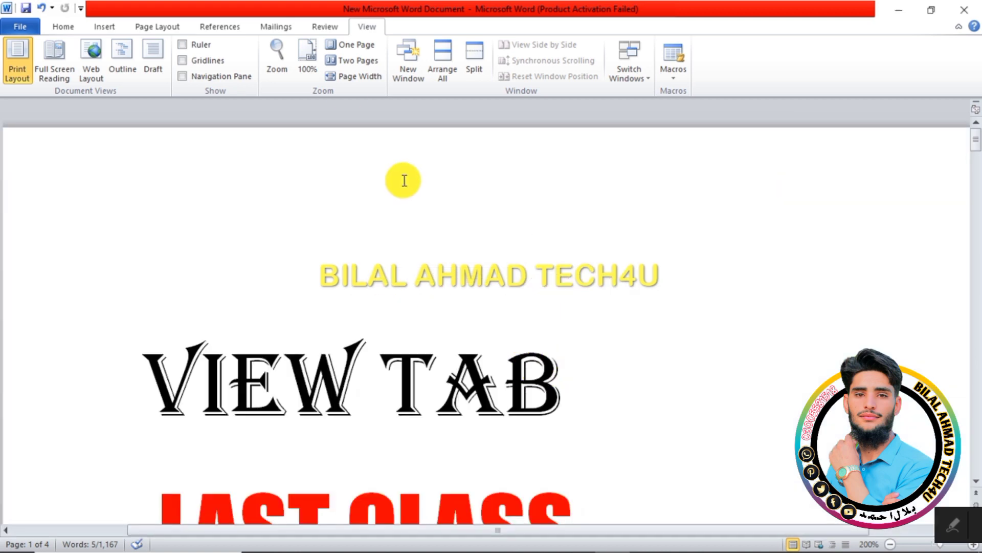
pyautogui.click(312, 75)
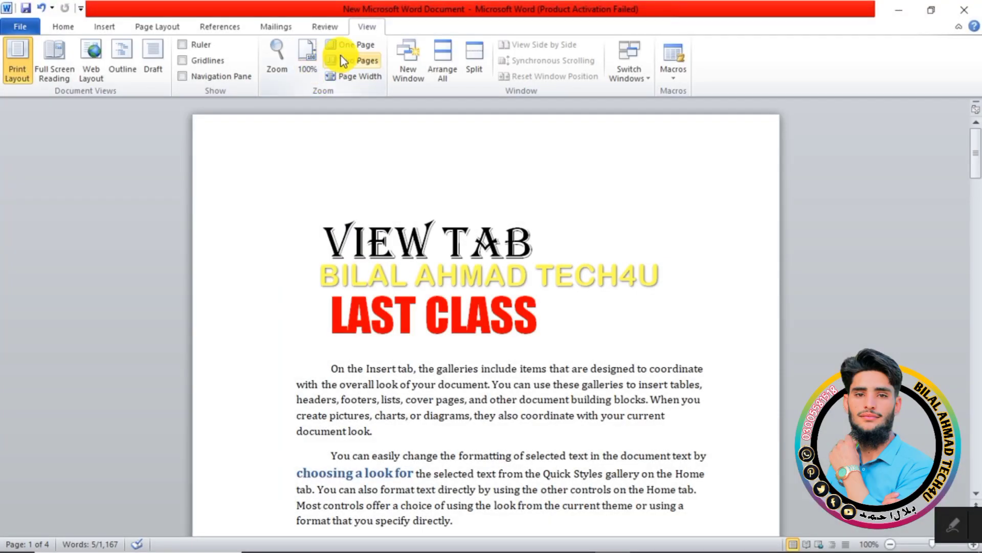
# Step: Fit one whole page in the window, look through the pages, and switch to showing two pages side by side
pyautogui.click(340, 50)
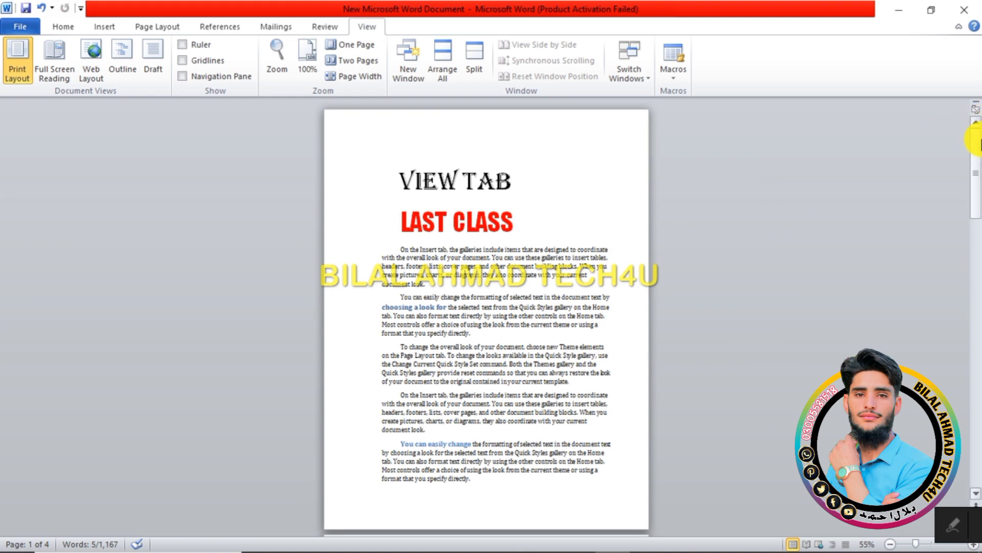
pyautogui.moveTo(977, 153); pyautogui.dragTo(964, 394)
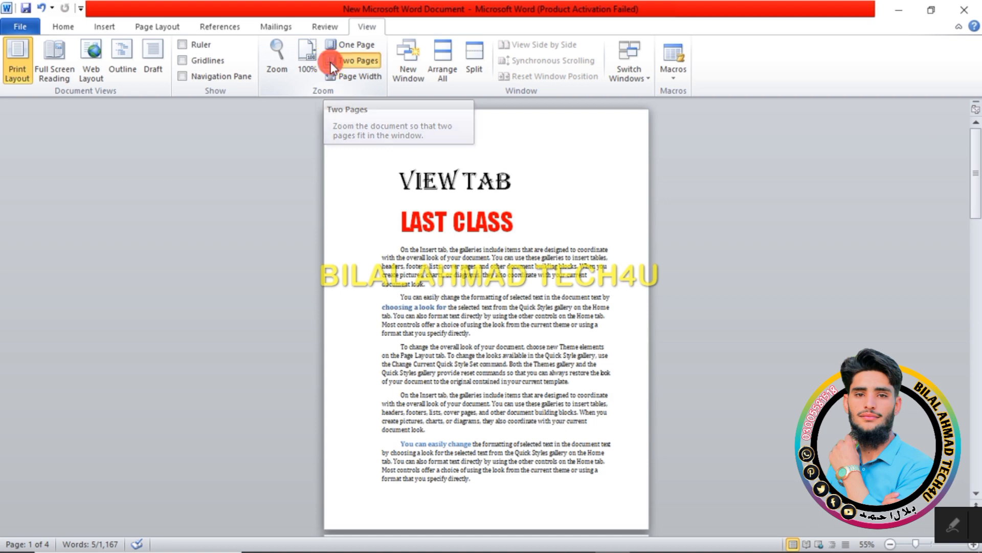
pyautogui.click(332, 66)
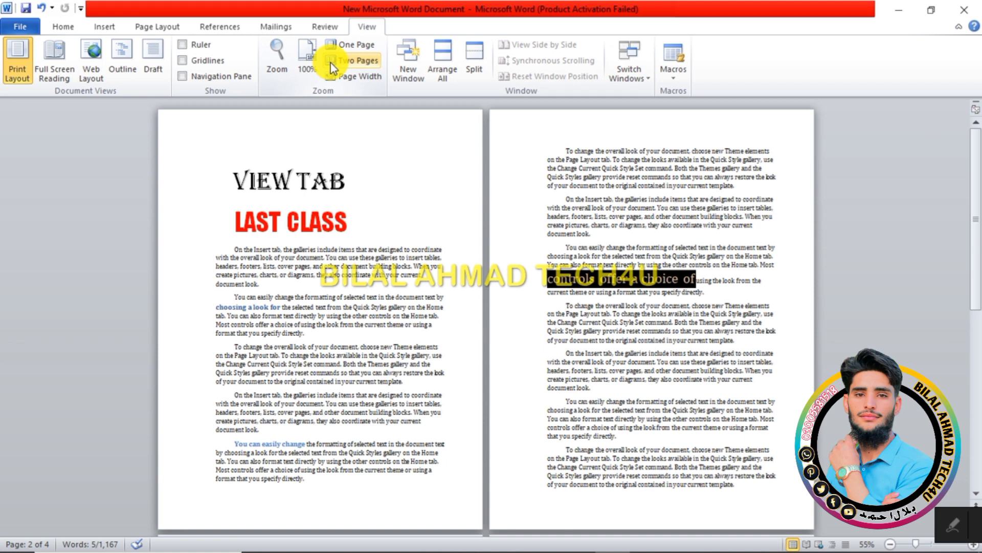
# Step: Fit the page width to the window, view the document's beginning, and reset the zoom to 100%
pyautogui.click(331, 62)
pyautogui.click(337, 77)
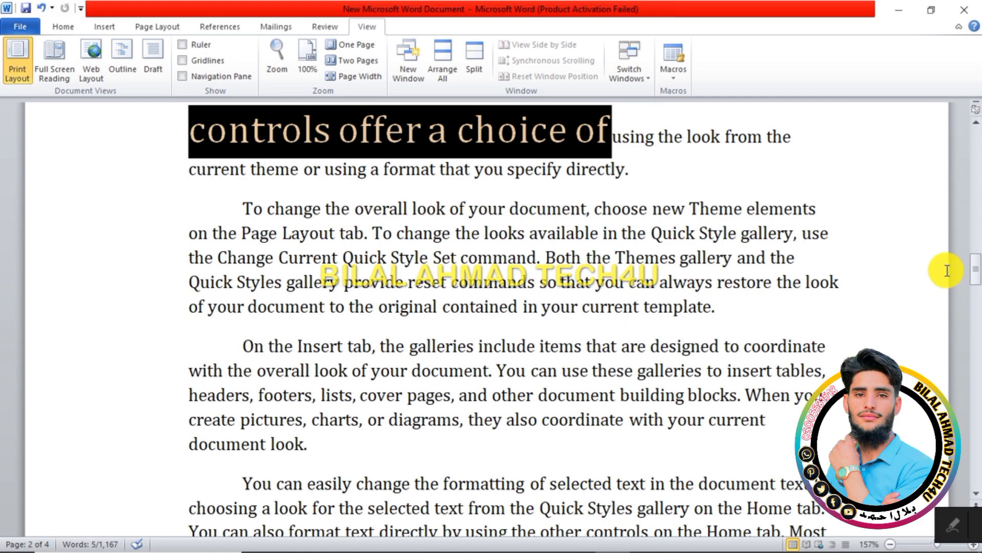
pyautogui.moveTo(976, 270); pyautogui.dragTo(978, 165)
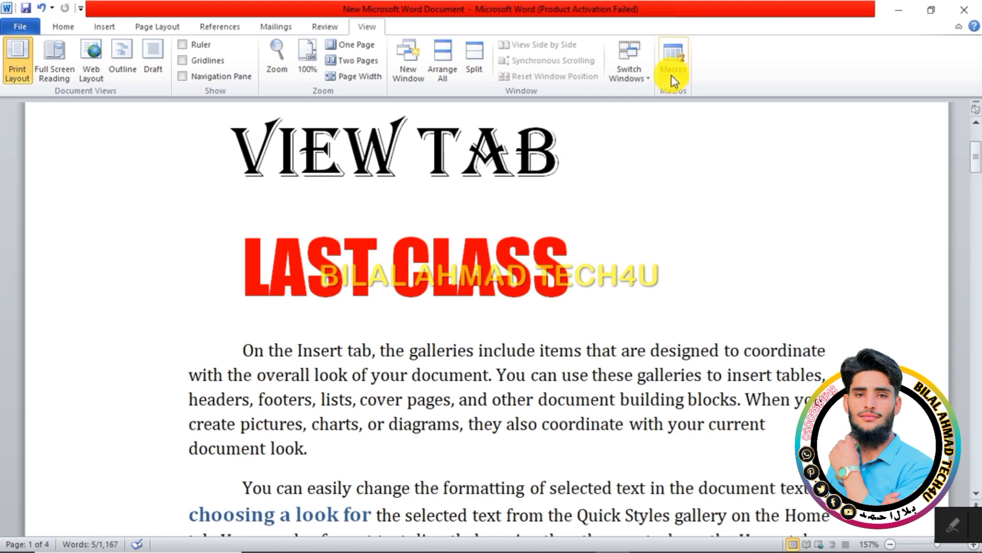
pyautogui.click(308, 59)
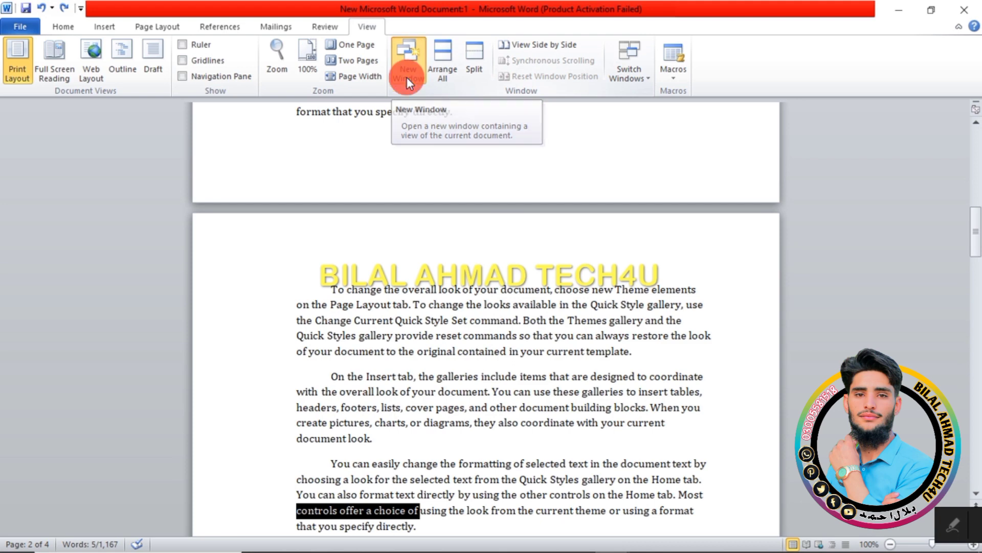
# Step: Open another window of the same document and arrange all open windows so they share the screen
pyautogui.click(407, 79)
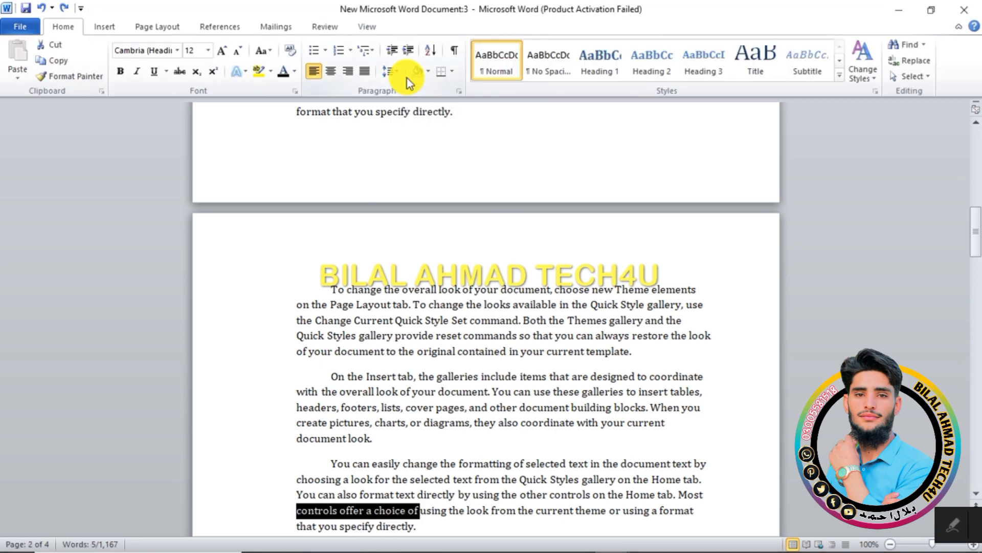
pyautogui.click(365, 34)
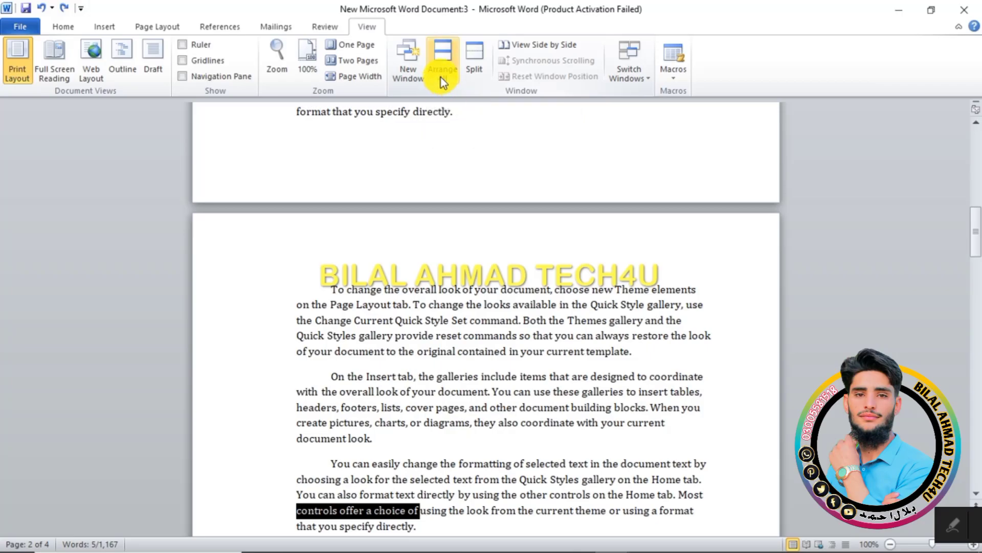
pyautogui.click(441, 78)
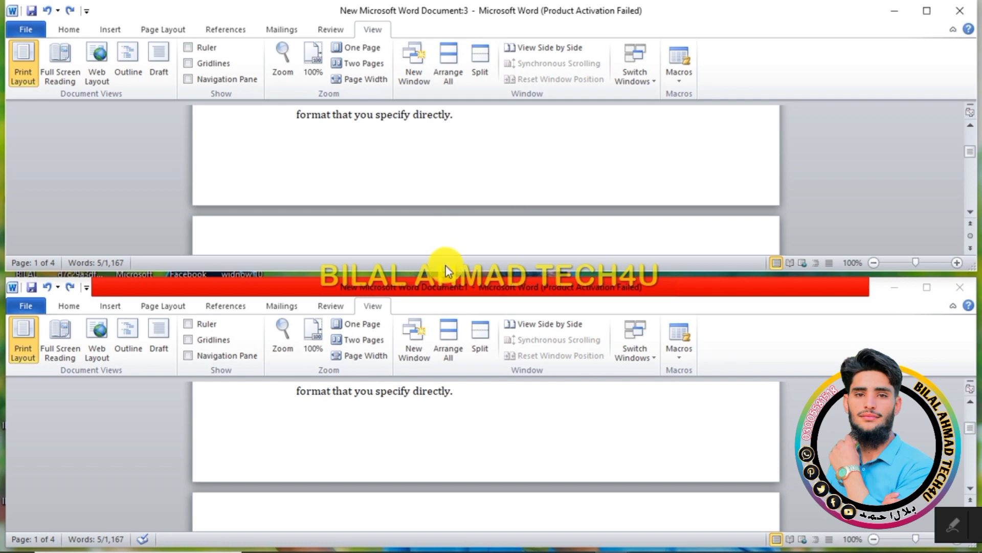
pyautogui.moveTo(443, 289); pyautogui.dragTo(448, 359)
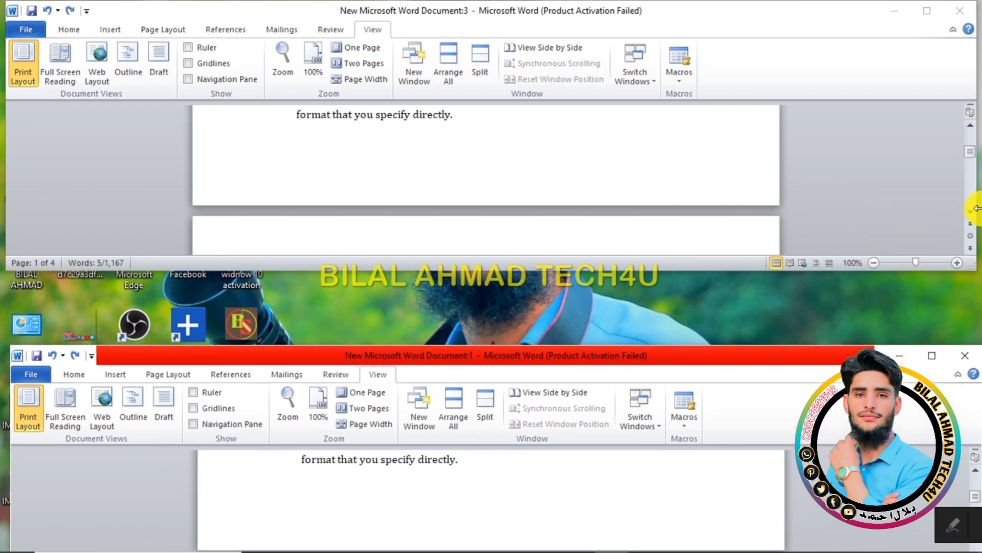
pyautogui.moveTo(968, 156); pyautogui.dragTo(966, 136)
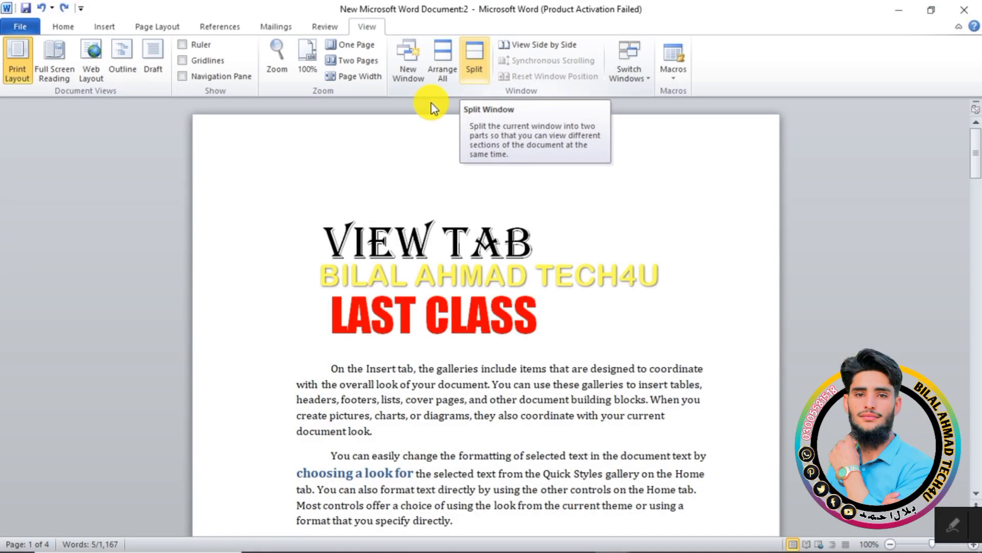
pyautogui.click(474, 66)
pyautogui.click(435, 105)
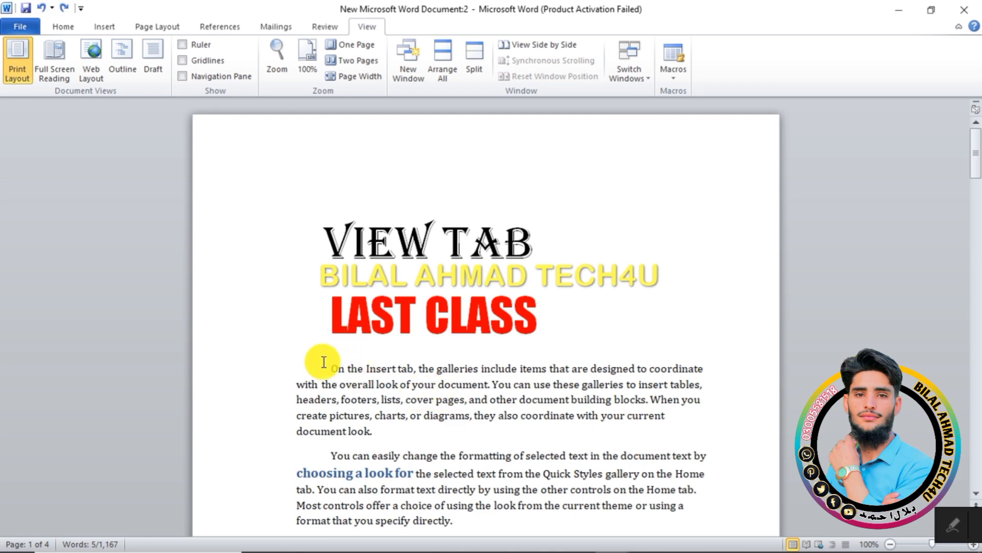
pyautogui.moveTo(323, 368); pyautogui.dragTo(422, 444)
pyautogui.click(421, 444)
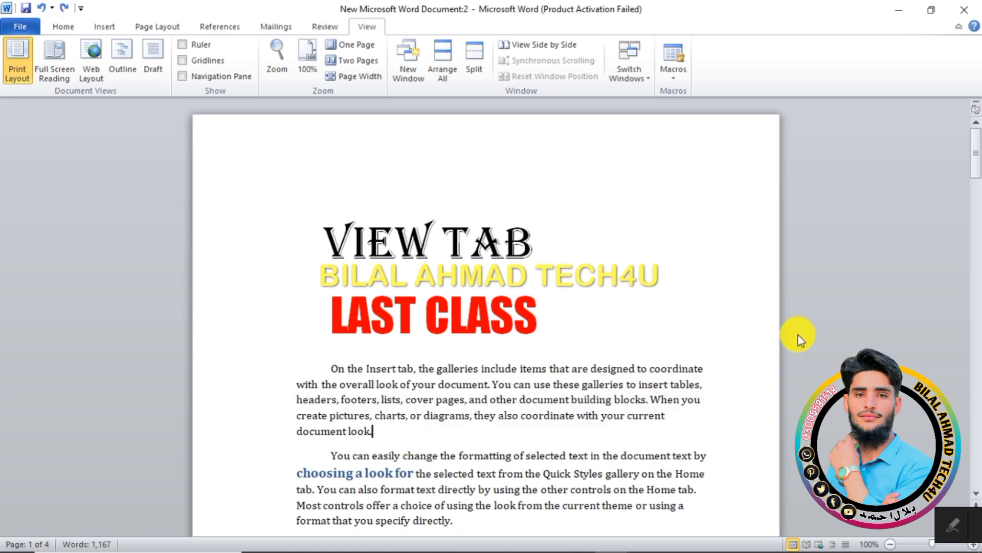
# Step: Move the cursor line by line down to the second page's text and back up to the opening headings
pyautogui.press('Down')
pyautogui.press('Down')
pyautogui.press('Down')
pyautogui.press('Down')
pyautogui.press('Down')
pyautogui.press('Down')
pyautogui.press('Down')
pyautogui.press('Down')
pyautogui.press('Down')
pyautogui.press('Down')
pyautogui.press('Down')
pyautogui.press('Down')
pyautogui.press('Down')
pyautogui.press('Down')
pyautogui.press('Down')
pyautogui.press('Down')
pyautogui.press('Down')
pyautogui.press('Down')
pyautogui.press('Down')
pyautogui.press('Down')
pyautogui.press('Down')
pyautogui.press('Down')
pyautogui.press('Down')
pyautogui.press('Down')
pyautogui.press('Down')
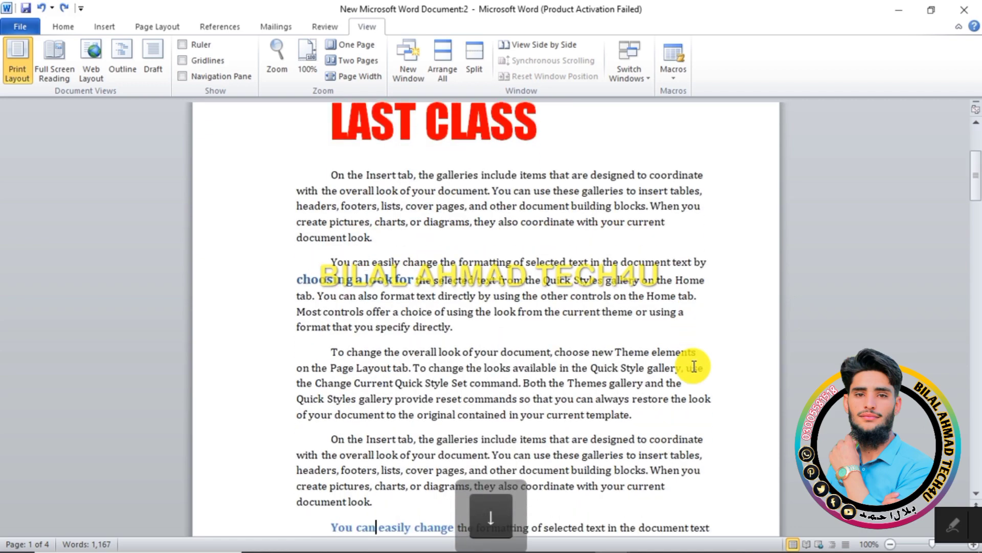
pyautogui.press('Down')
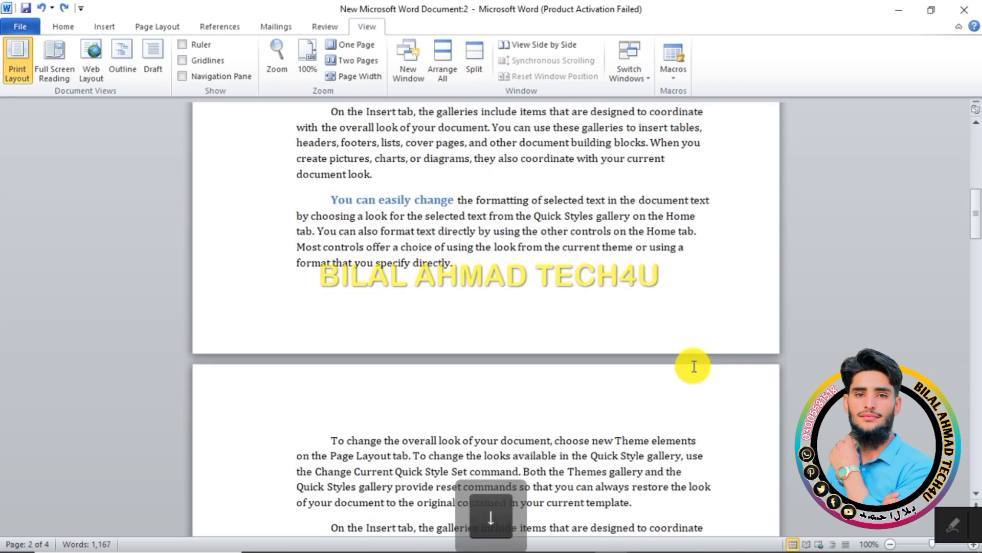
pyautogui.press('Down')
pyautogui.press('Down')
pyautogui.press('Down')
pyautogui.press('Down')
pyautogui.press('Up')
pyautogui.press('Up')
pyautogui.press('Up')
pyautogui.press('Up')
pyautogui.press('Up')
pyautogui.press('Up')
pyautogui.press('Up')
pyautogui.press('Up')
pyautogui.press('Up')
pyautogui.press('Up')
pyautogui.press('Up')
pyautogui.press('Up')
pyautogui.press('Up')
pyautogui.press('Up')
pyautogui.press('Up')
pyautogui.press('Up')
pyautogui.press('Up')
pyautogui.press('Up')
pyautogui.press('Up')
pyautogui.press('Up')
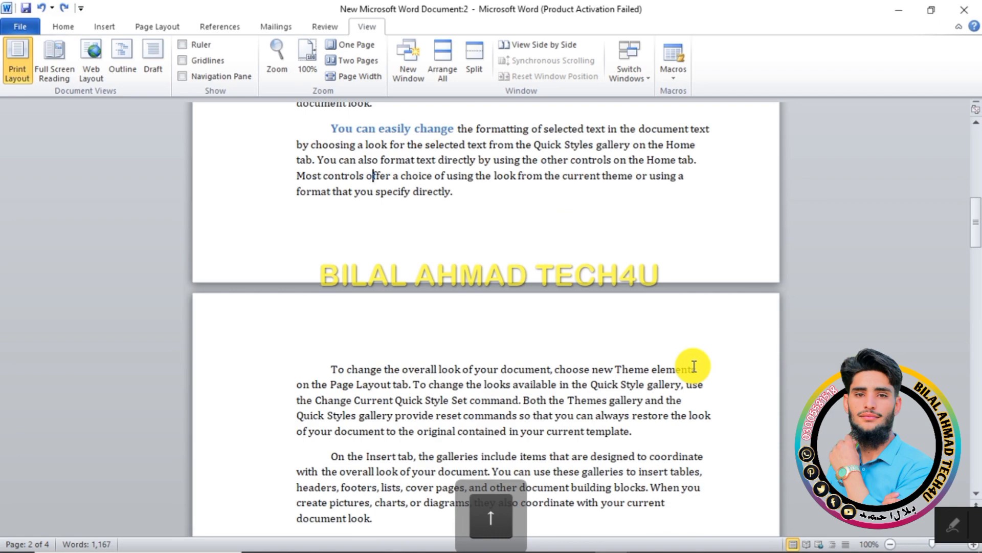
pyautogui.press('Up')
pyautogui.press('Up')
pyautogui.press('Up')
pyautogui.press('Up')
pyautogui.press('Up')
pyautogui.press('Up')
pyautogui.press('Up')
pyautogui.press('Up')
pyautogui.press('Up')
pyautogui.press('Up')
pyautogui.press('Up')
pyautogui.press('Up')
pyautogui.press('Up')
pyautogui.press('Up')
pyautogui.press('Up')
pyautogui.press('Up')
pyautogui.press('Up')
pyautogui.press('Up')
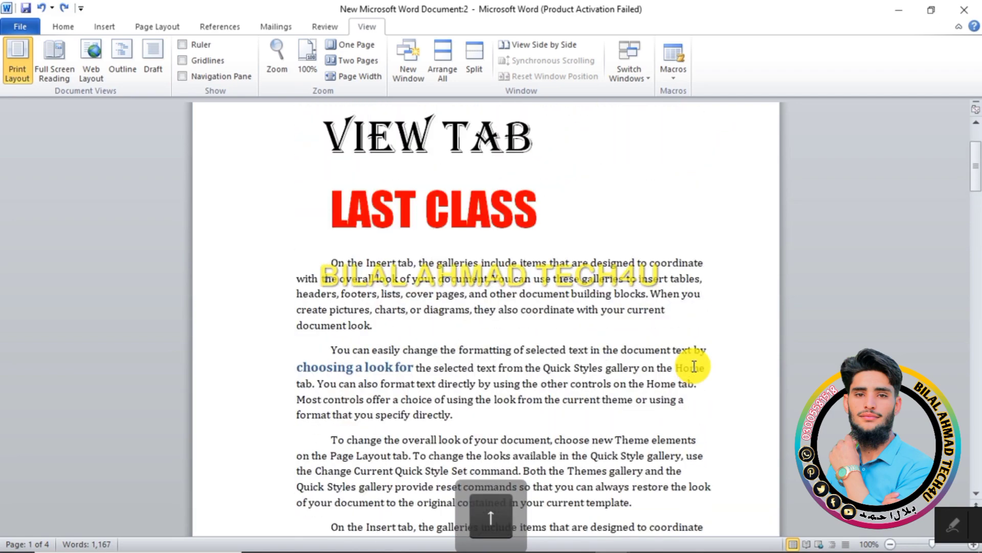
pyautogui.press('Down')
pyautogui.press('Down')
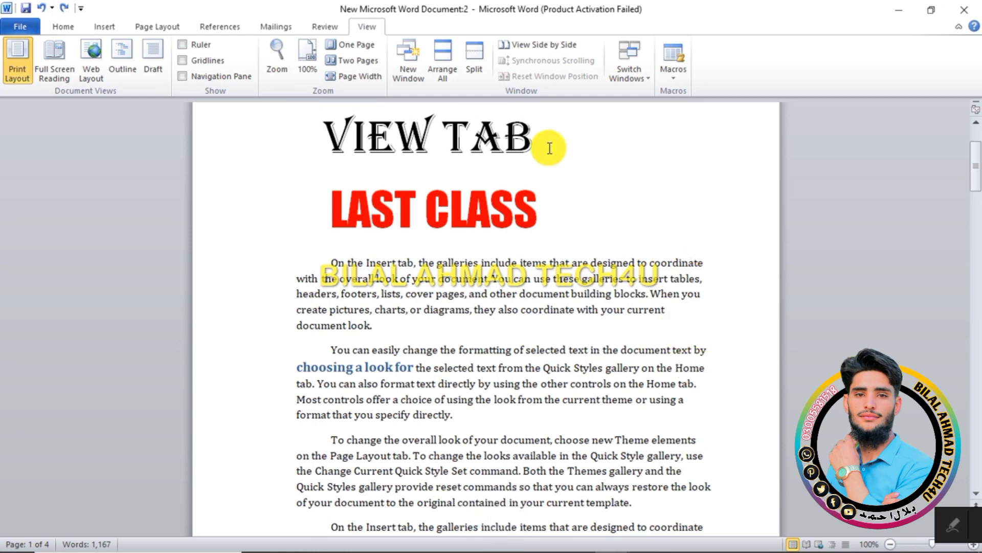
# Step: Split the window horizontally across the second body paragraph and show a different part of the document in each pane
pyautogui.click(481, 77)
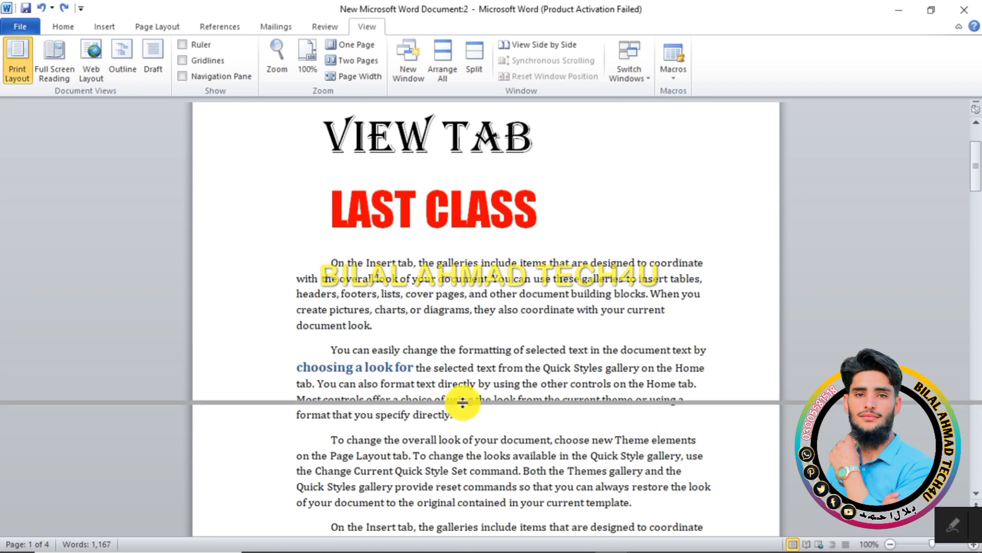
pyautogui.click(467, 394)
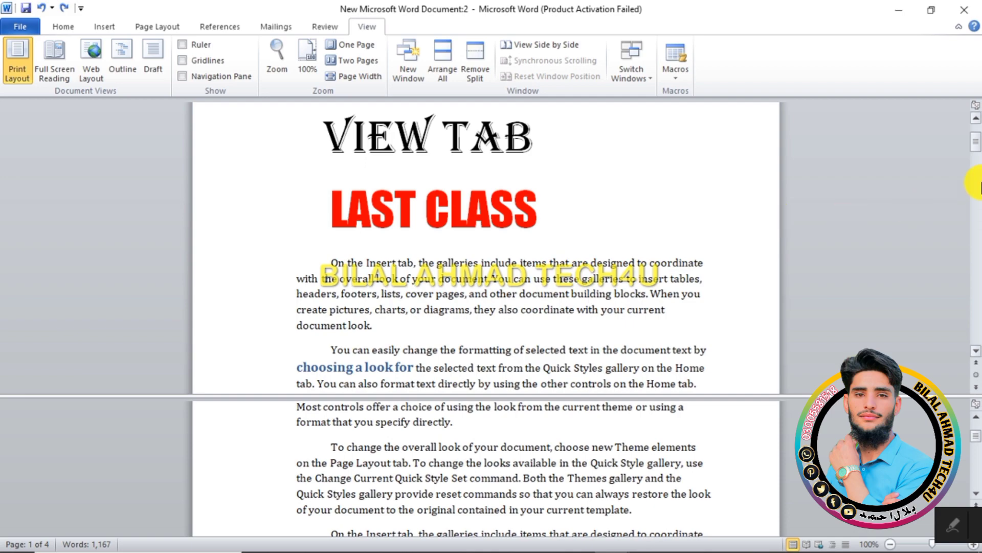
pyautogui.moveTo(976, 154); pyautogui.dragTo(976, 221)
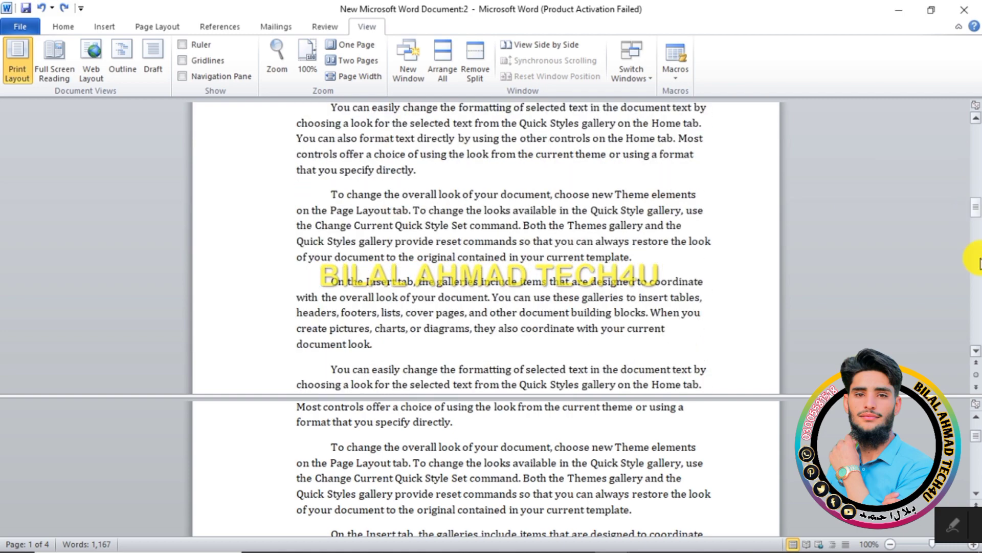
pyautogui.moveTo(976, 435)
pyautogui.mouseDown()
pyautogui.moveTo(977, 465)
pyautogui.moveTo(977, 431)
pyautogui.moveTo(968, 439)
pyautogui.mouseUp()
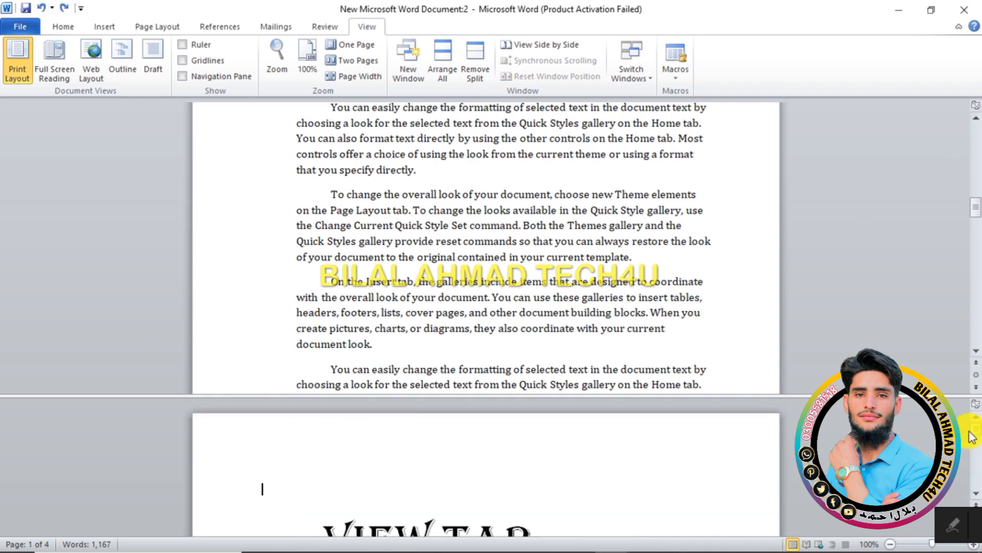
pyautogui.scroll(-5, 261, 487)
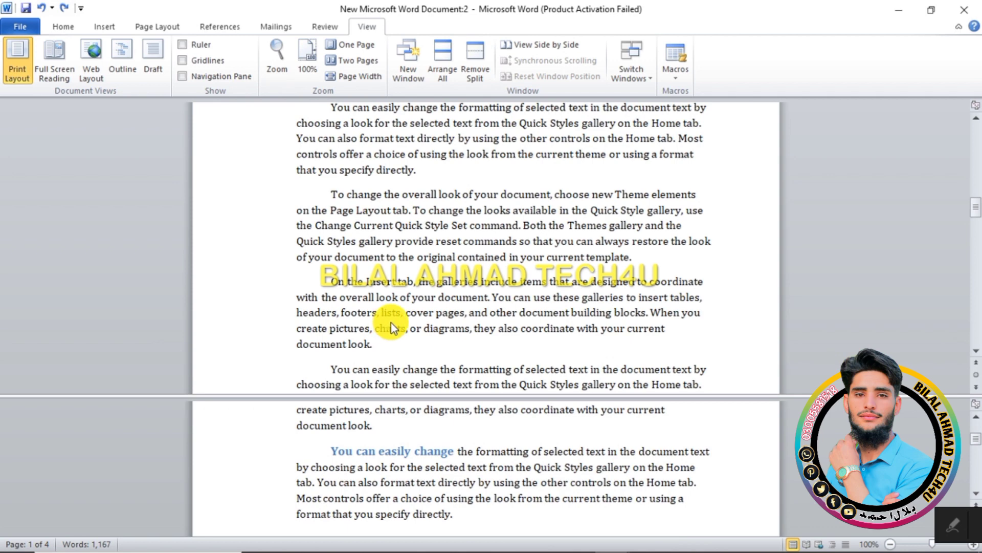
pyautogui.click(400, 342)
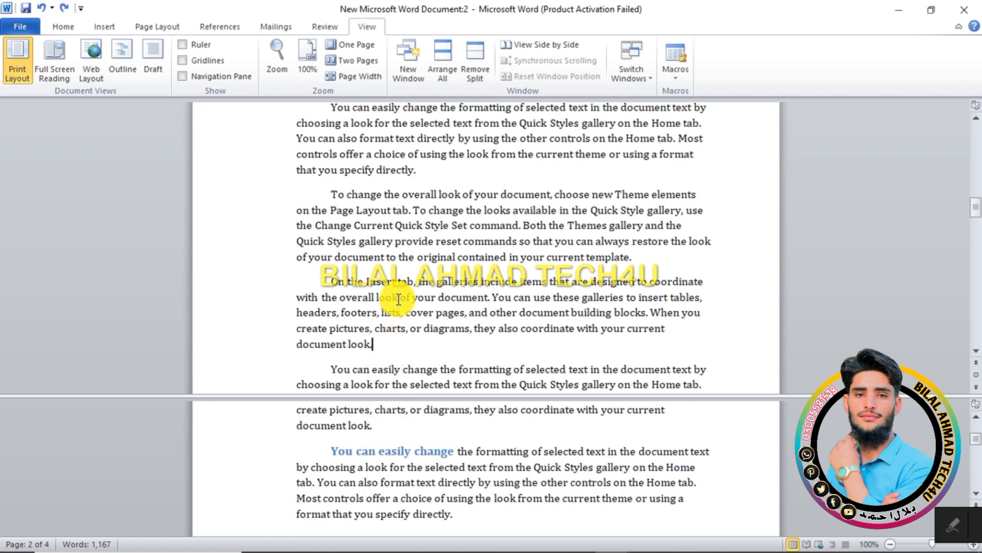
# Step: Remove the split and view two windows of the document side by side
pyautogui.click(478, 75)
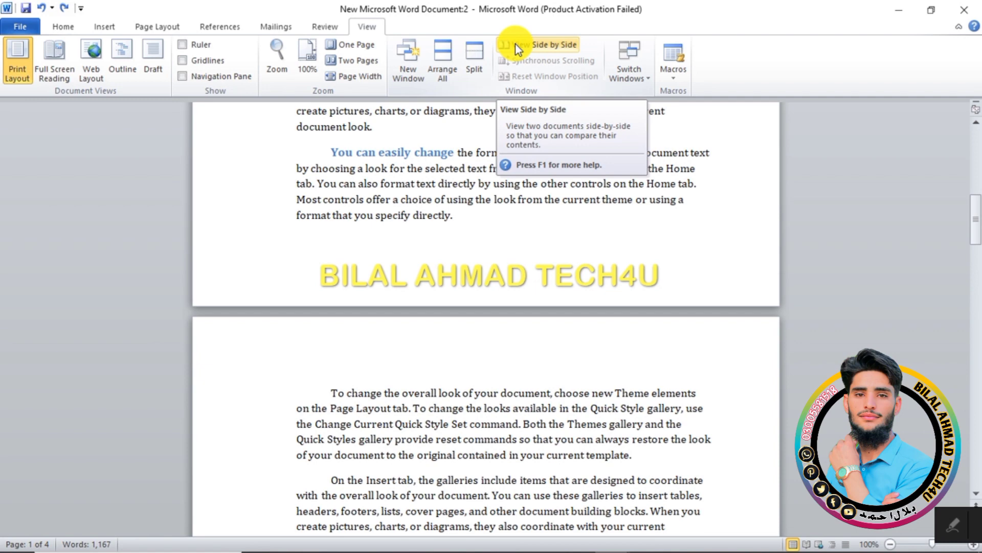
pyautogui.click(515, 44)
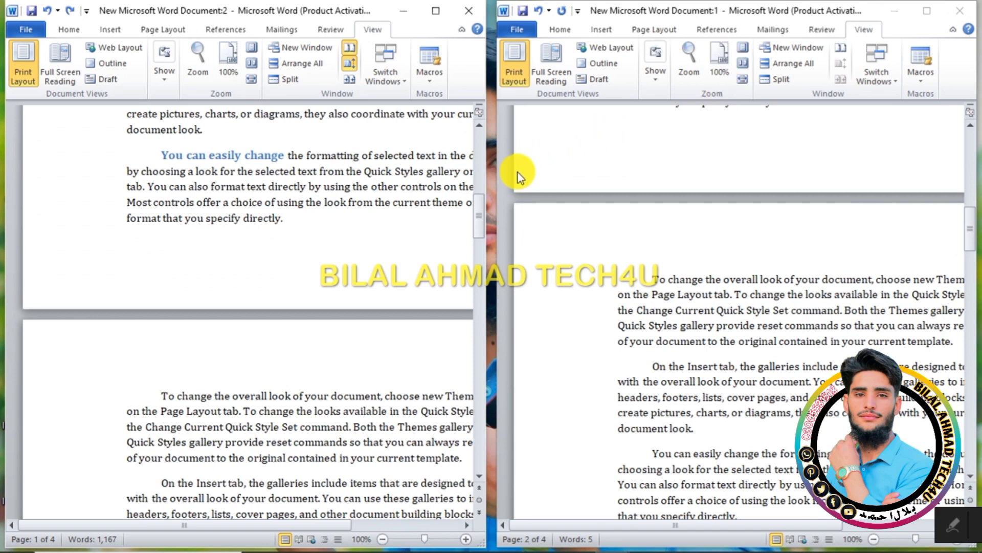
# Step: Compare synchronous with independent scrolling in the side-by-side windows and reset the window position
pyautogui.moveTo(480, 207); pyautogui.dragTo(487, 141)
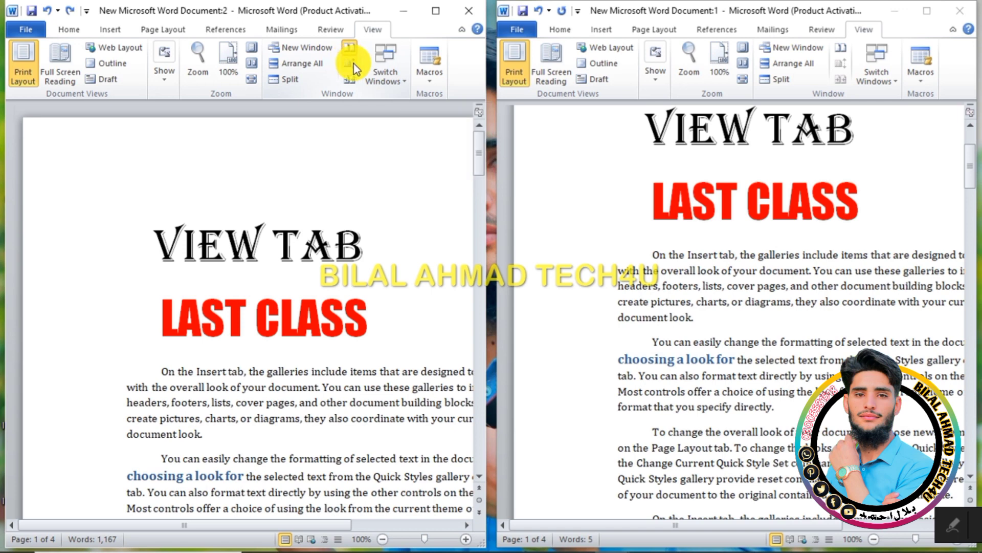
pyautogui.moveTo(481, 144); pyautogui.dragTo(479, 261)
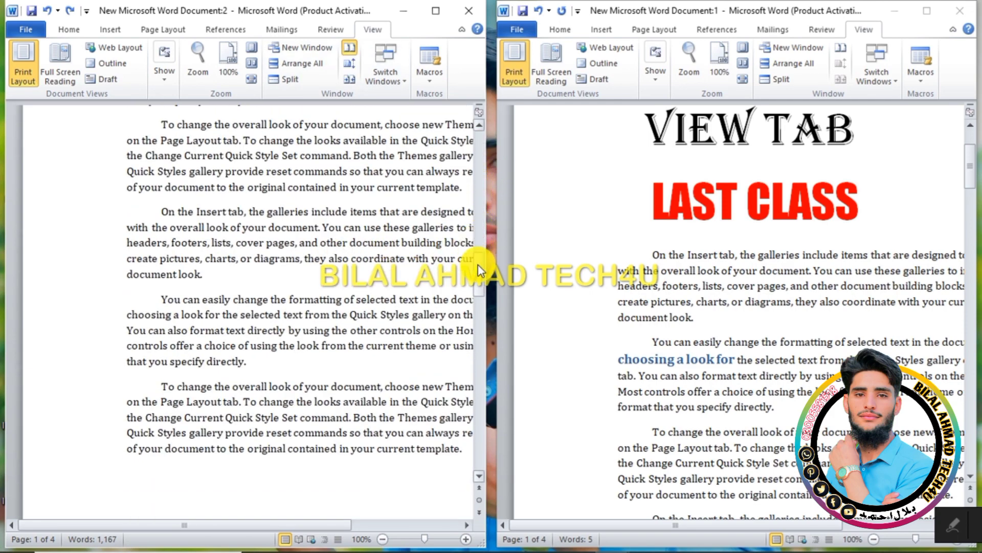
pyautogui.click(972, 184)
pyautogui.click(351, 79)
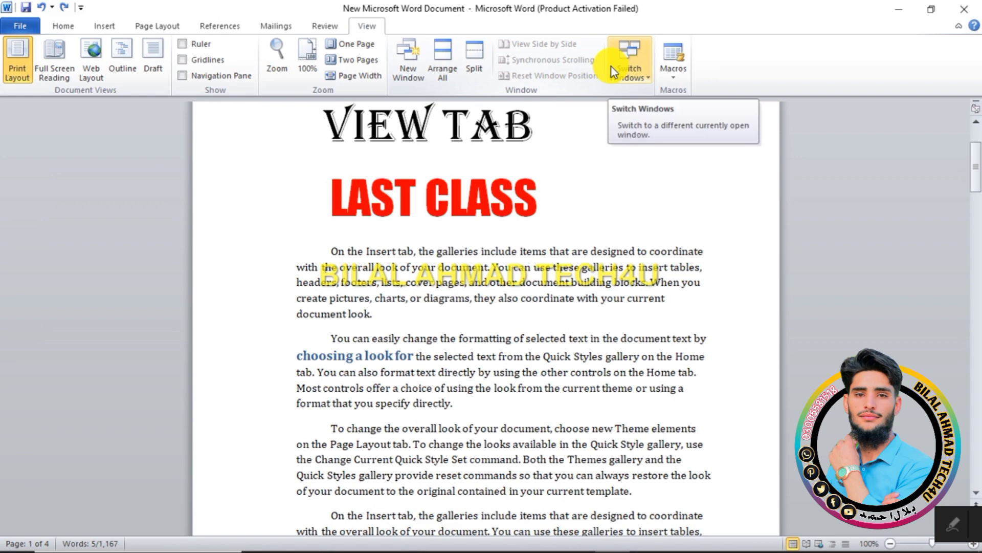
# Step: Create new blank documents and switch from Document2 to the Document1 window
pyautogui.press('ctrl')
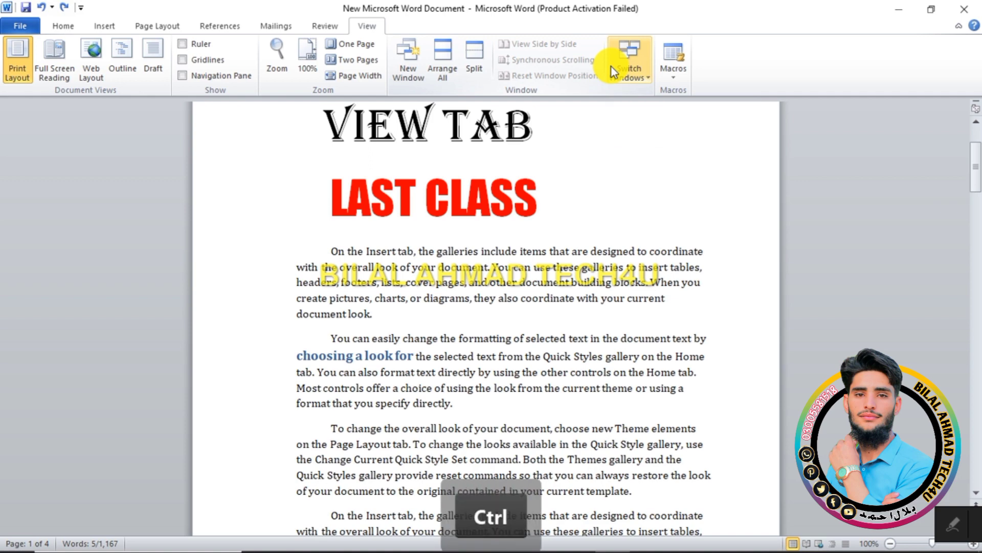
pyautogui.hotkey('ctrl', 'n')
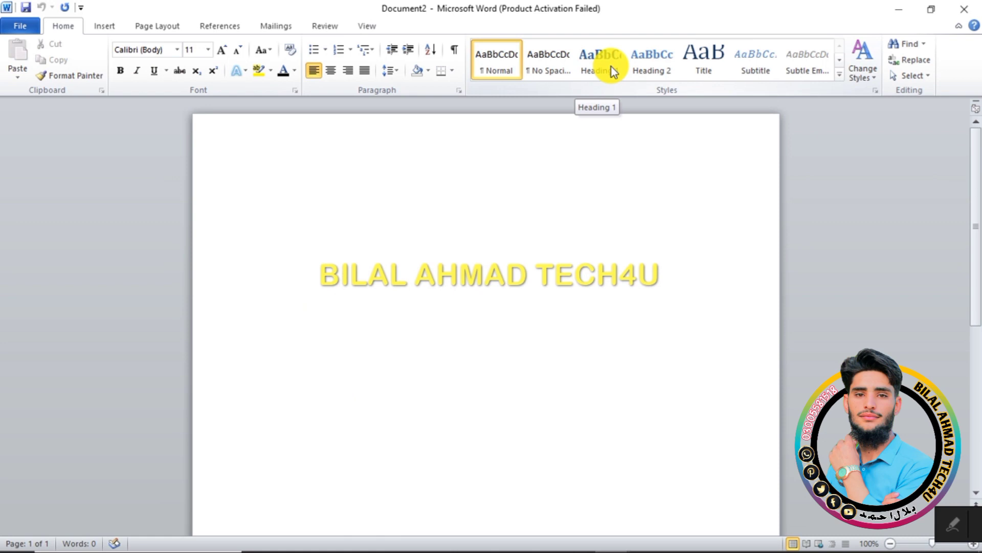
pyautogui.click(360, 30)
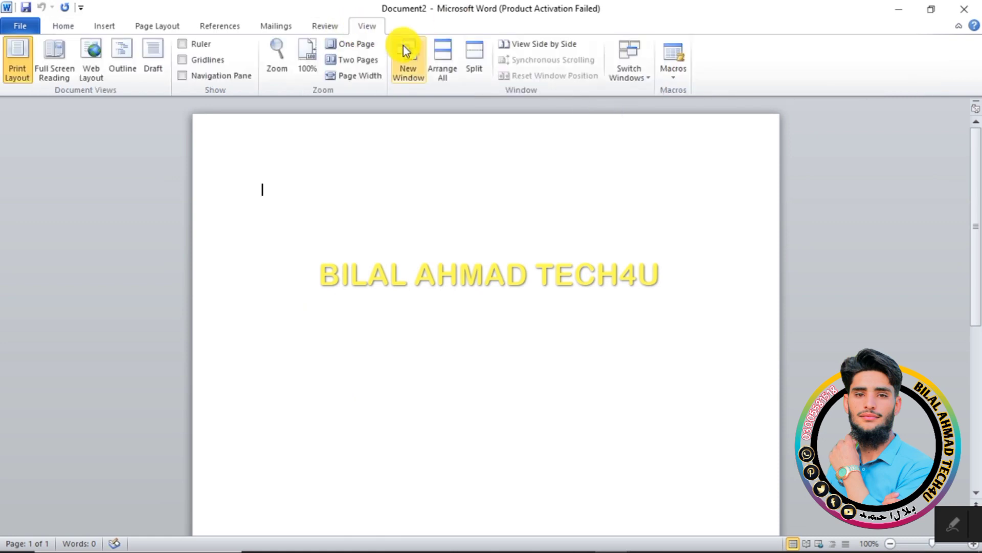
pyautogui.click(633, 75)
pyautogui.click(633, 75)
pyautogui.click(634, 76)
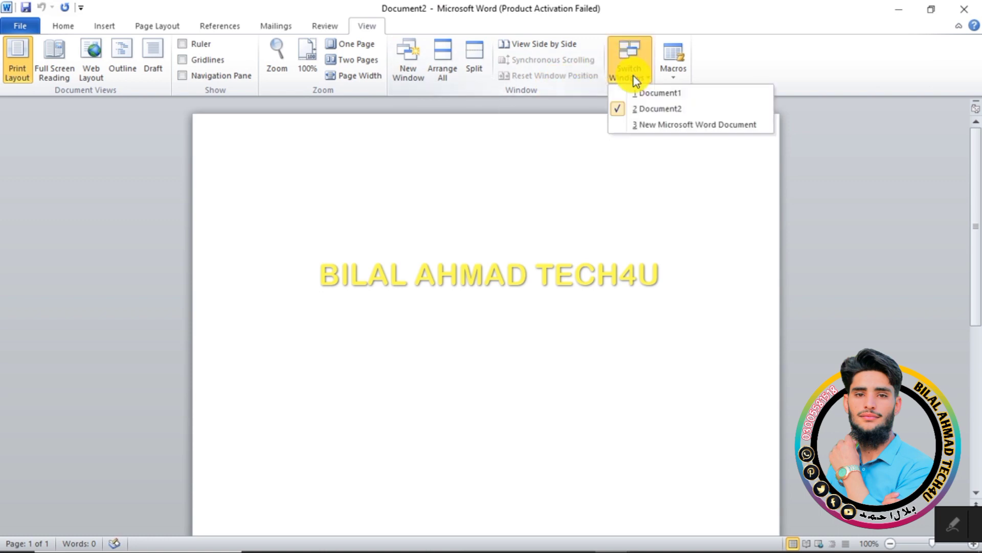
pyautogui.click(647, 98)
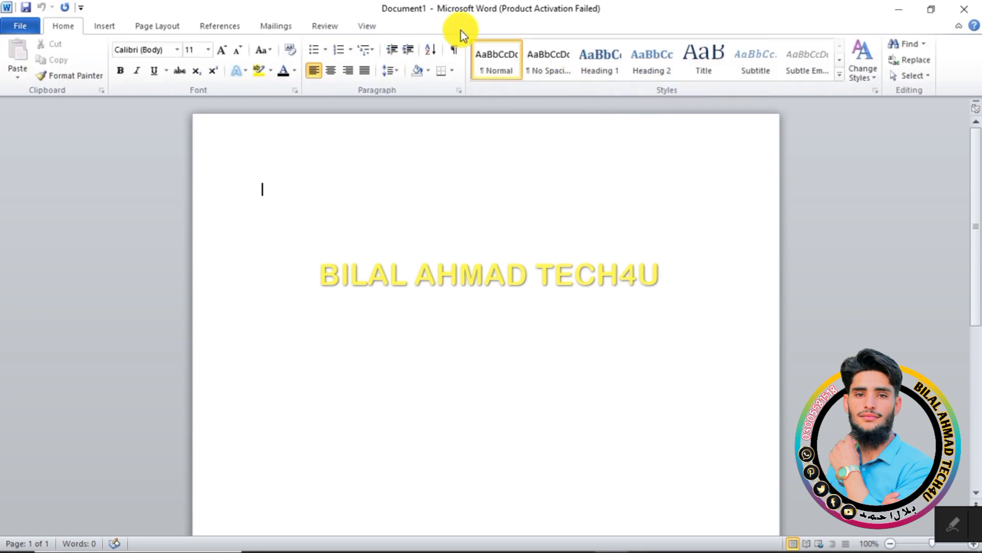
# Step: Switch back to the New Microsoft Word Document window
pyautogui.click(374, 25)
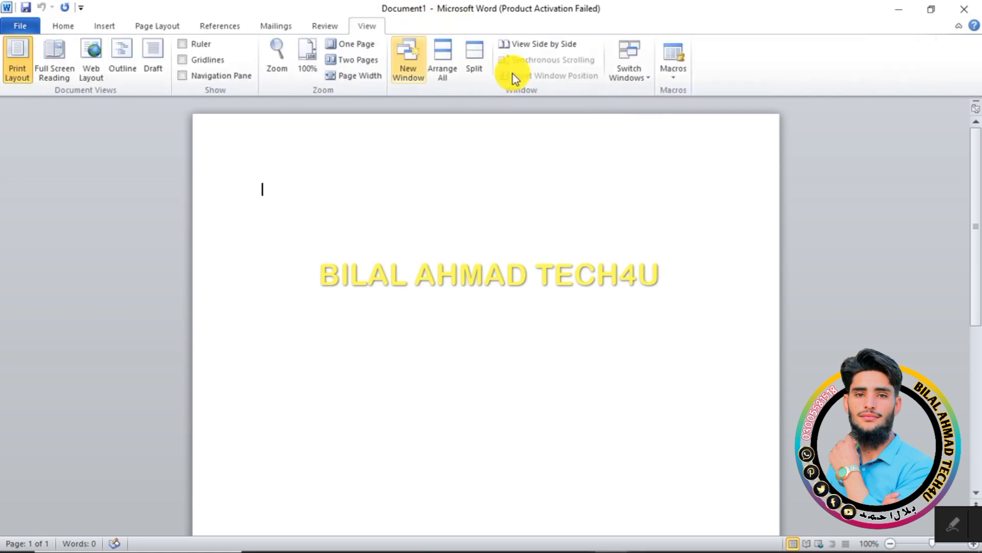
pyautogui.click(636, 77)
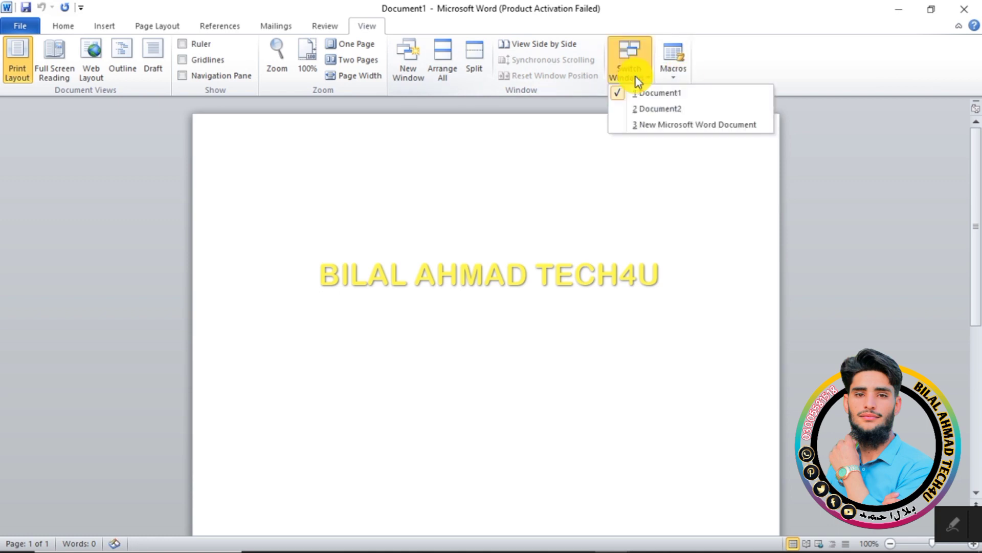
pyautogui.click(640, 121)
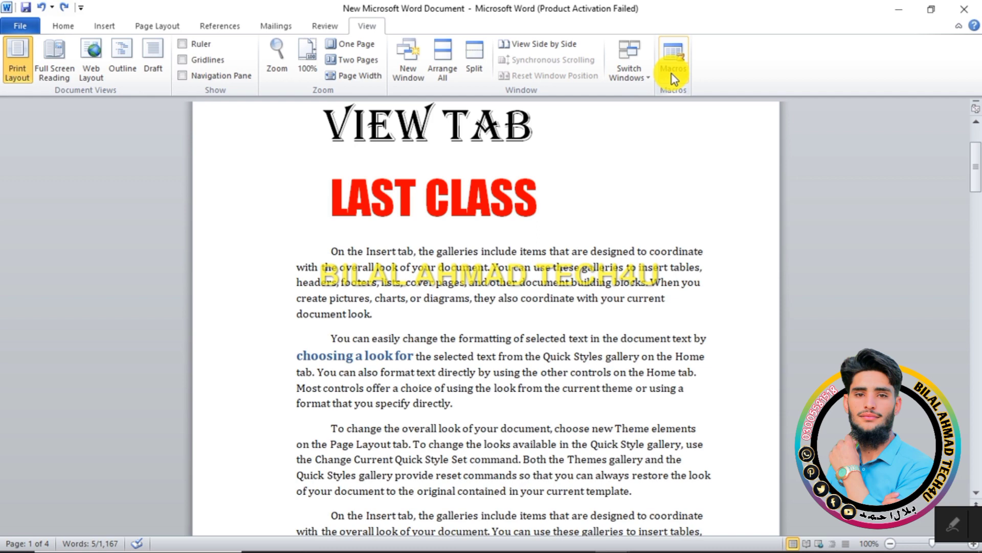
# Step: Undo the last formatting change on the words "You can easily change" in the first page's last paragraph
pyautogui.hotkey('ctrl', 'z')
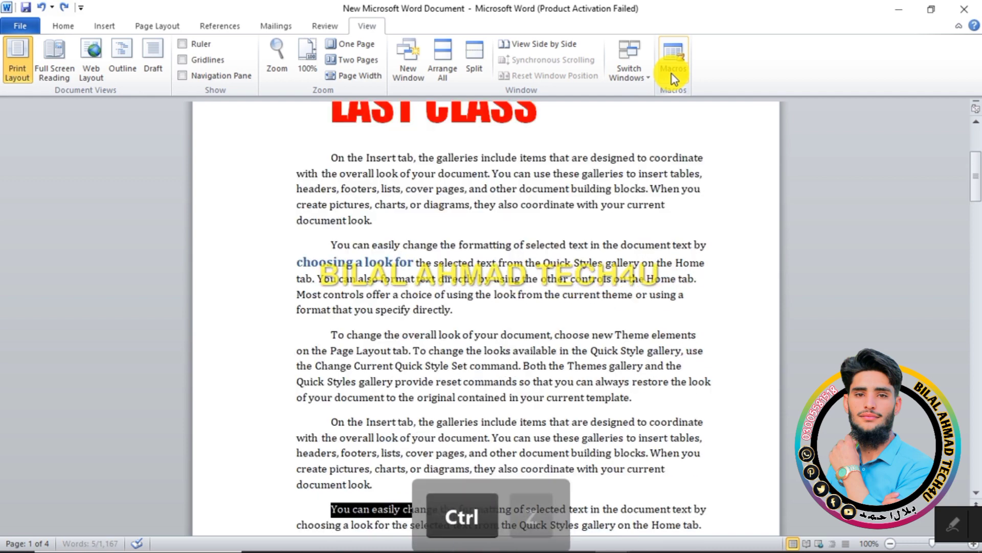
# Step: Clear all of the sample text from the document
pyautogui.hotkey('ctrl', 'z')
pyautogui.hotkey('ctrl', 'z')
pyautogui.hotkey('ctrl', 'z')
pyautogui.hotkey('ctrl', 'z')
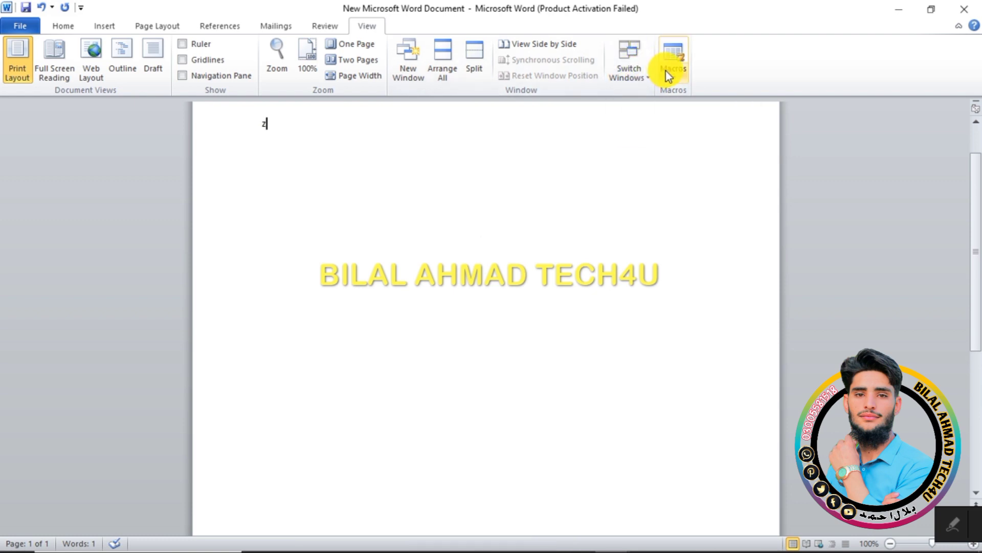
# Step: Start recording a macro named "Table", stored in All Documents (Normal.dotm)
pyautogui.click(666, 71)
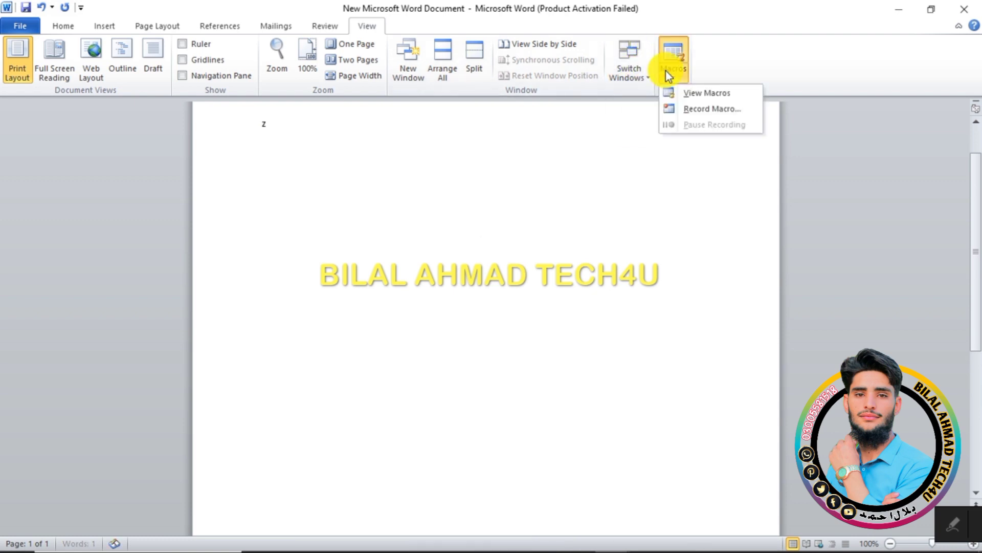
pyautogui.click(677, 109)
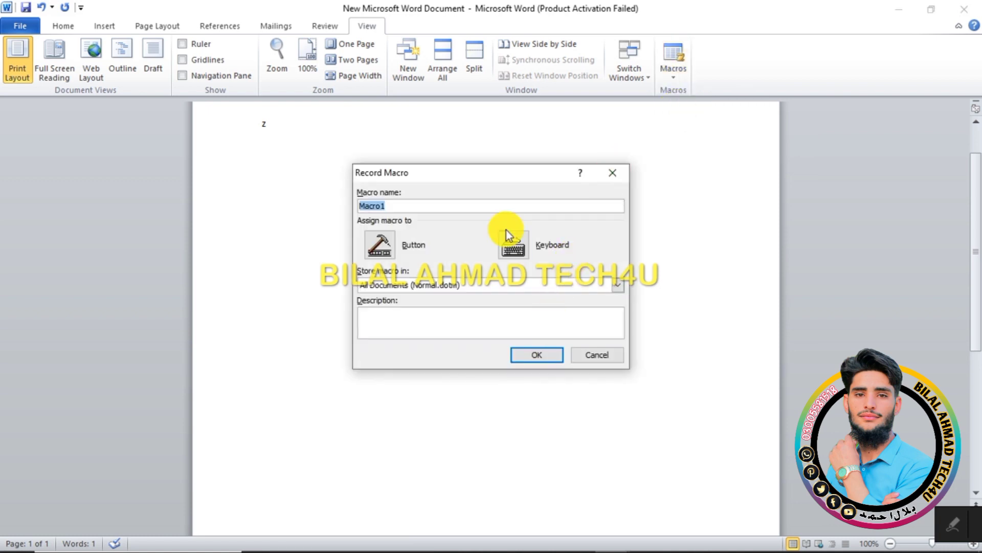
pyautogui.press('BackSpace')
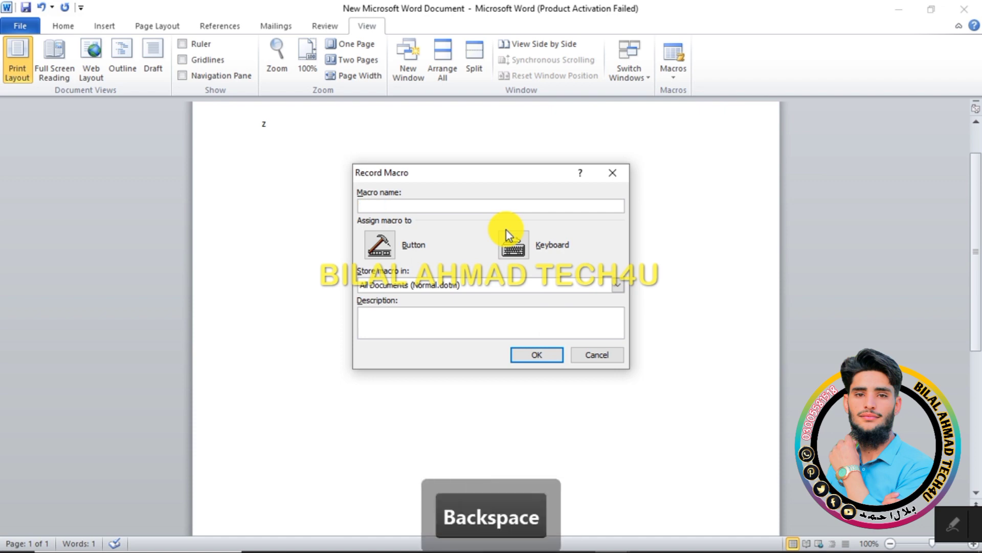
pyautogui.write('Table')
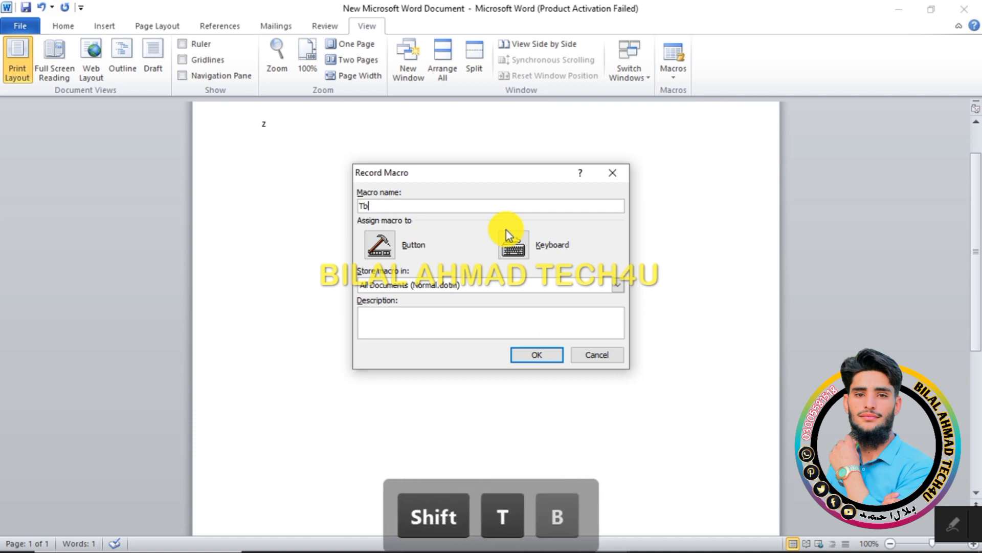
pyautogui.click(536, 346)
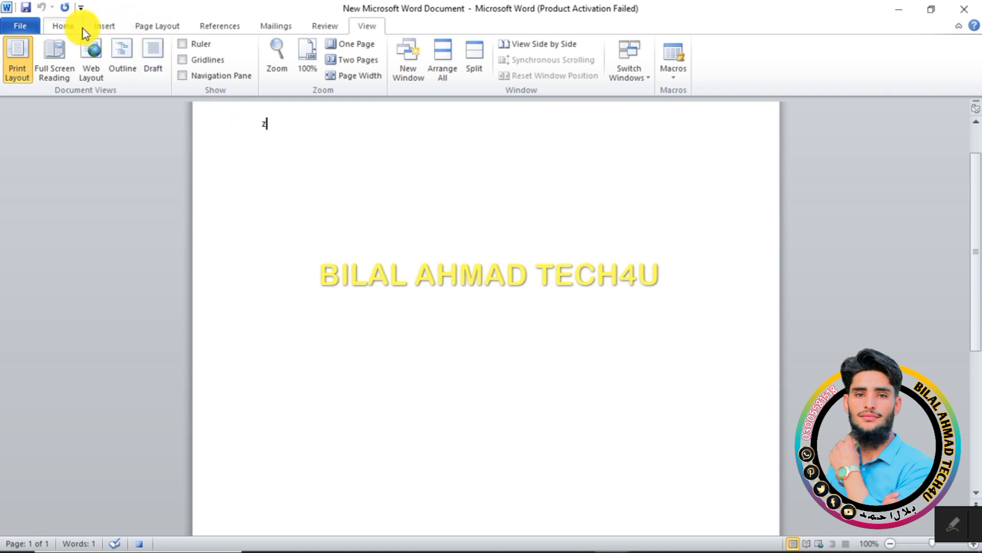
# Step: Insert a table with four columns and three rows and apply the red banded table style
pyautogui.click(96, 27)
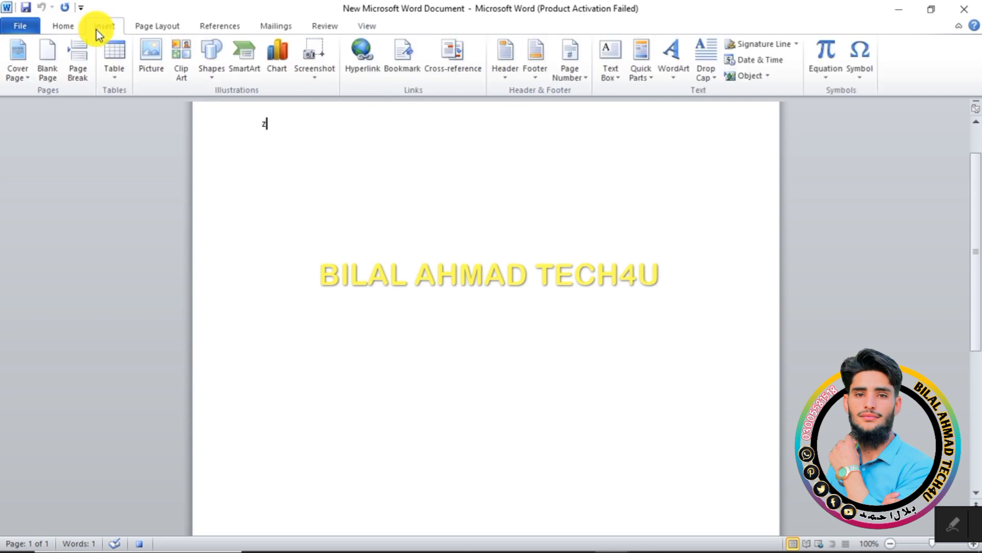
pyautogui.click(119, 61)
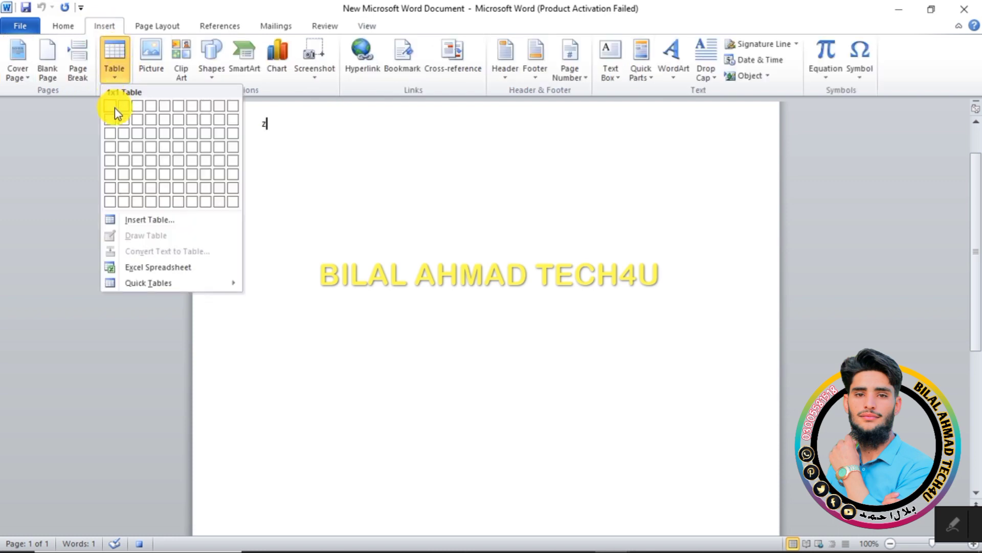
pyautogui.click(149, 137)
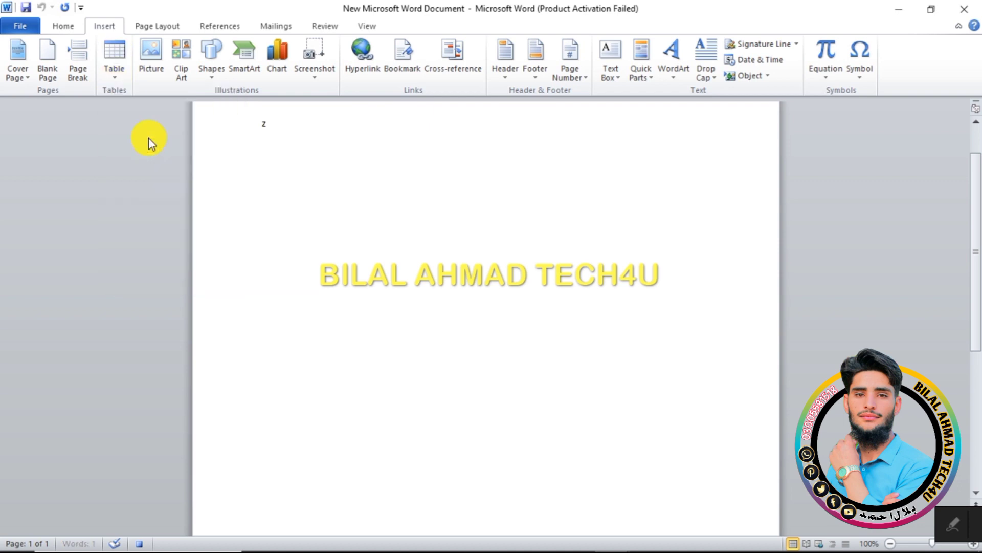
pyautogui.click(297, 156)
pyautogui.moveTo(275, 153); pyautogui.dragTo(357, 153)
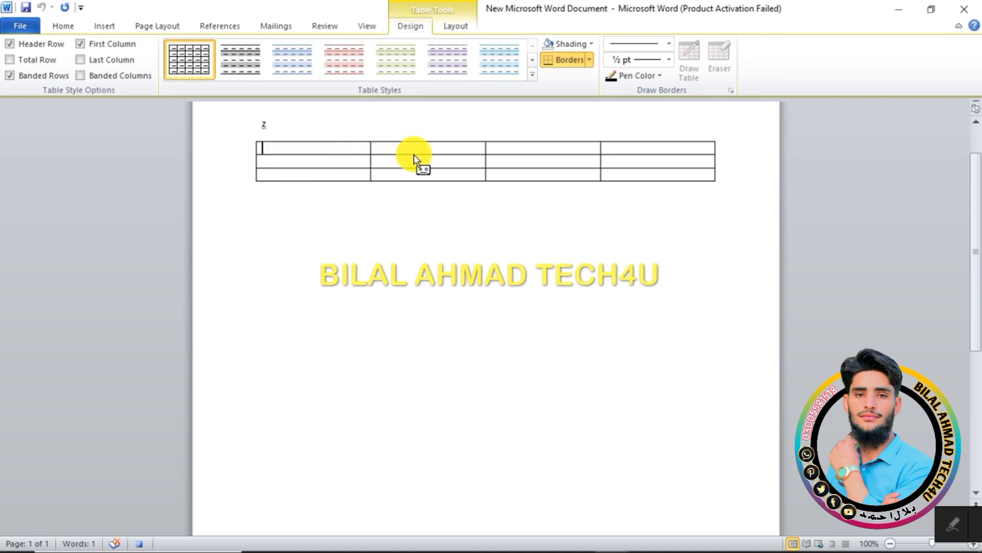
pyautogui.moveTo(431, 151); pyautogui.dragTo(400, 149)
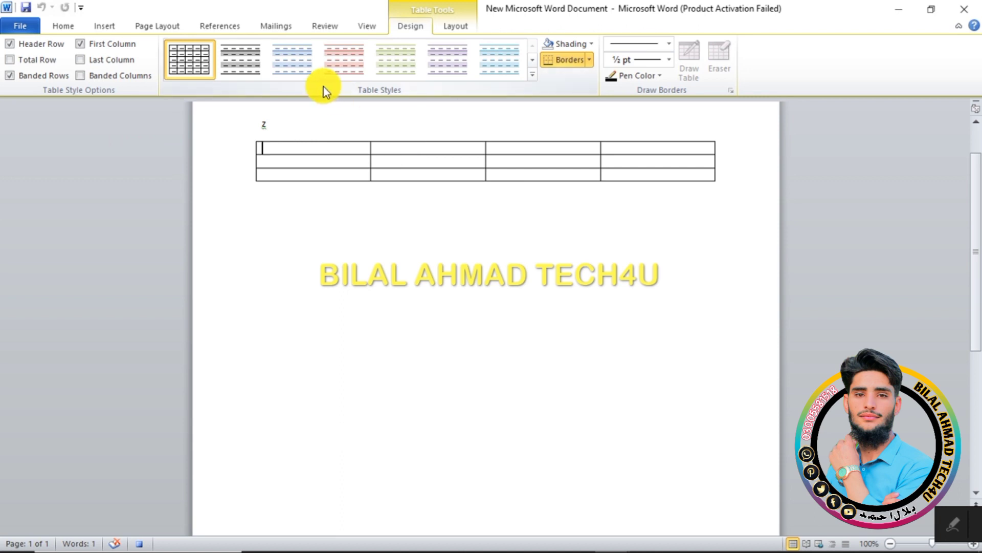
pyautogui.click(336, 65)
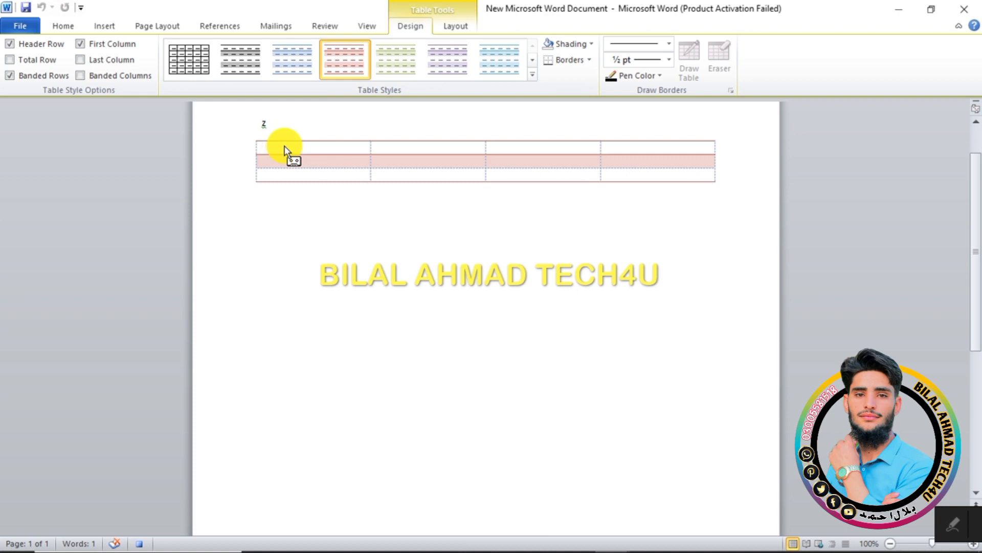
# Step: Fill the table's header row with "Name", "Address", "city" and "Country"
pyautogui.write('Name')
pyautogui.press('Tab')
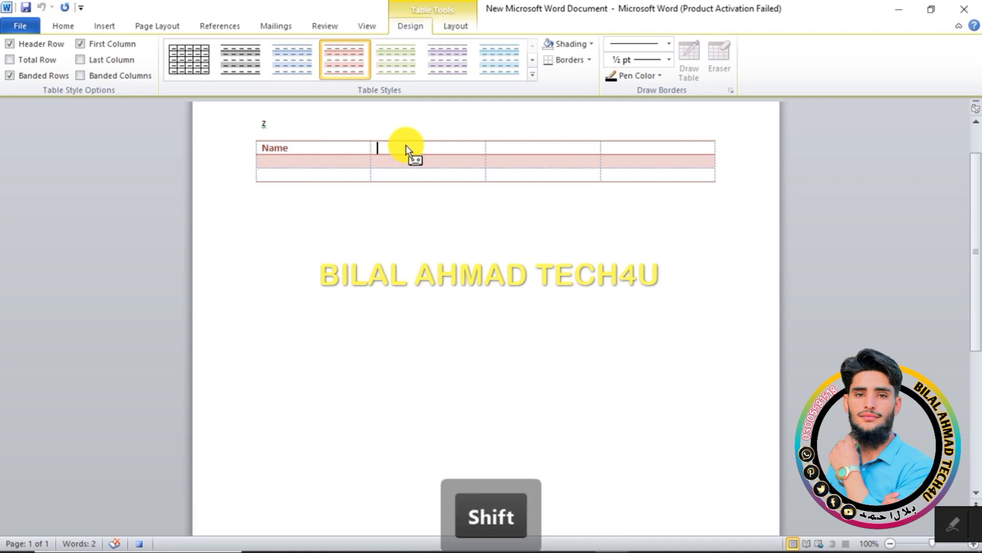
pyautogui.write('Add')
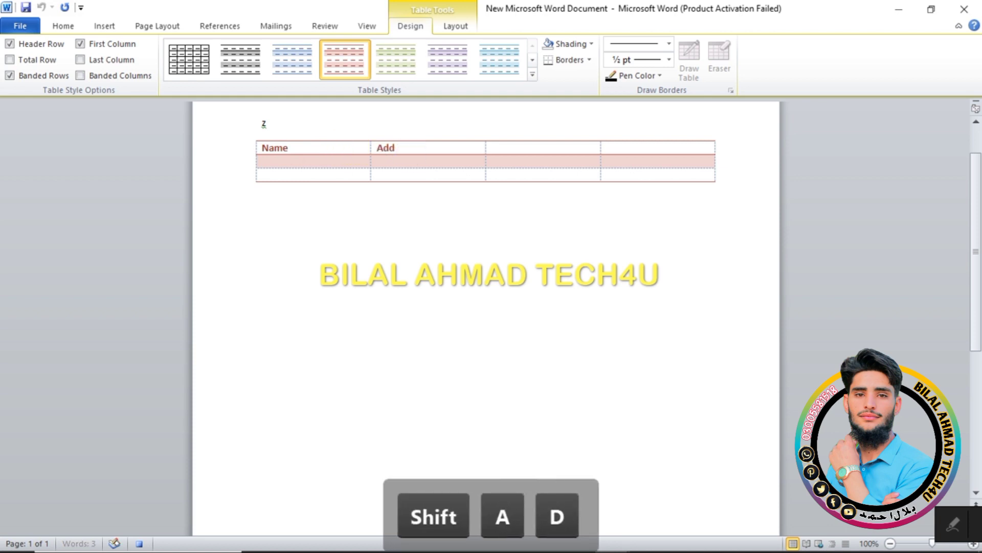
pyautogui.write('ress')
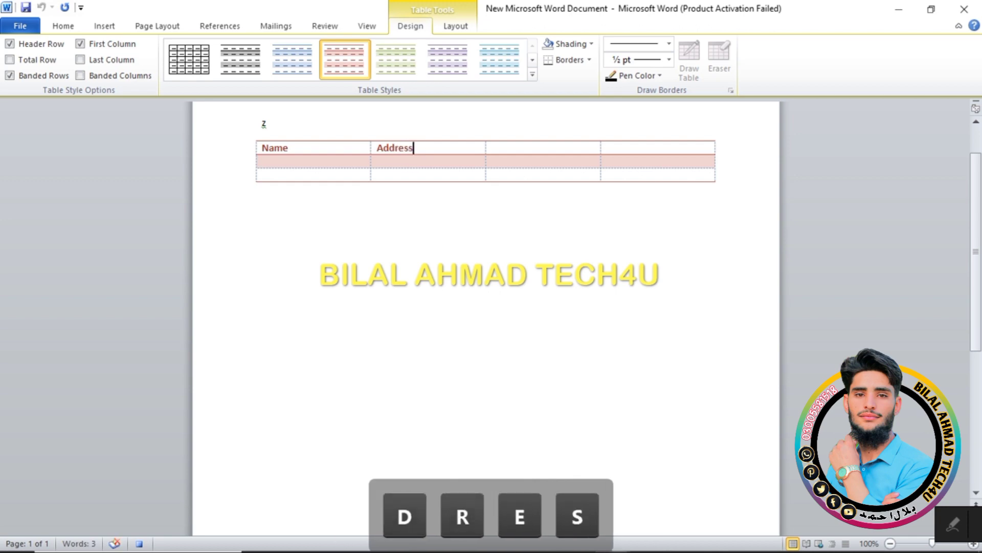
pyautogui.press('Tab')
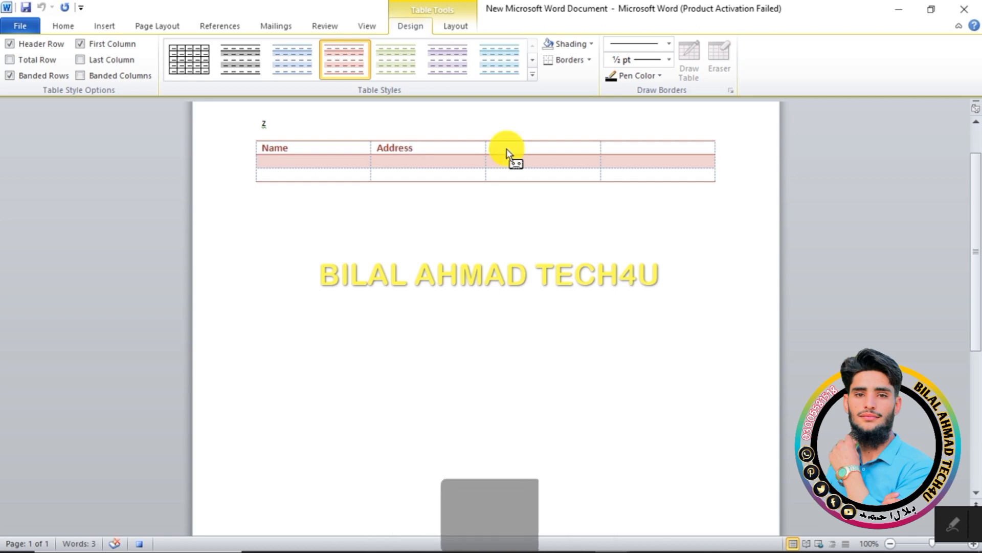
pyautogui.write('city')
pyautogui.click(606, 147)
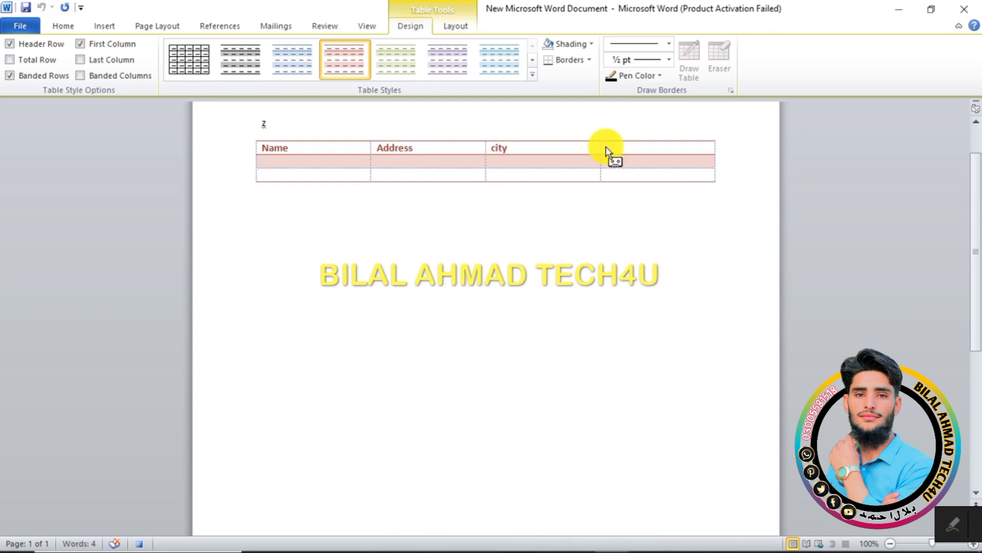
pyautogui.write('Cou')
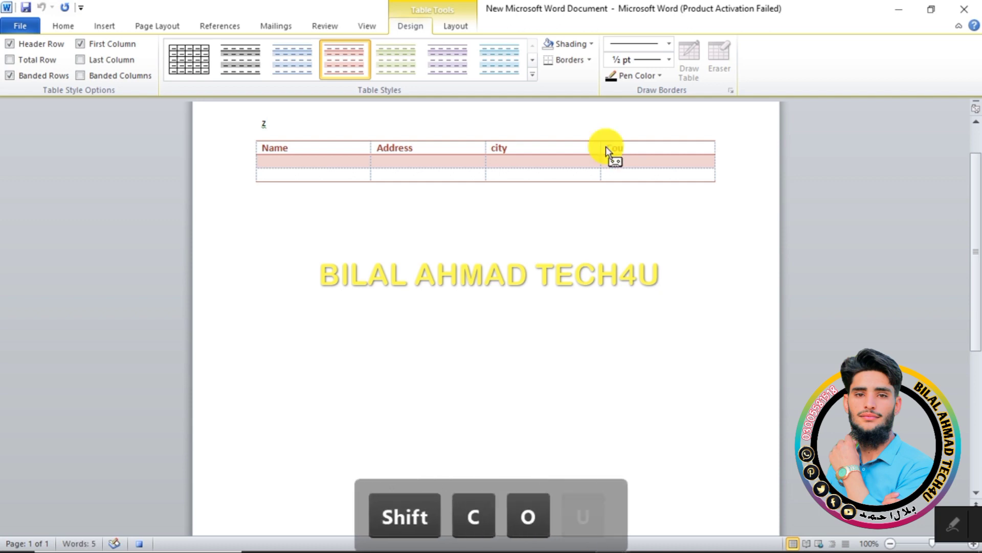
pyautogui.write('ntry')
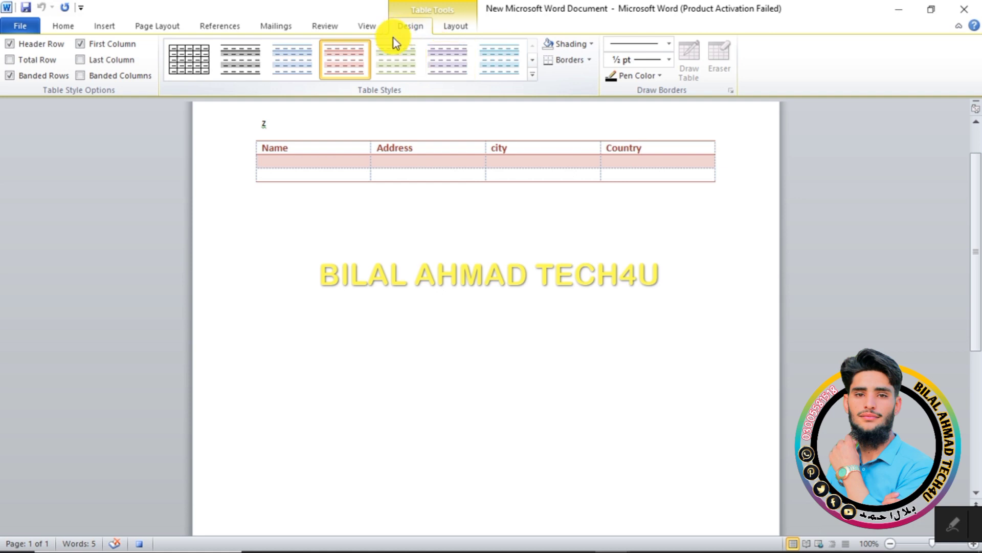
# Step: Stop recording the macro
pyautogui.click(379, 30)
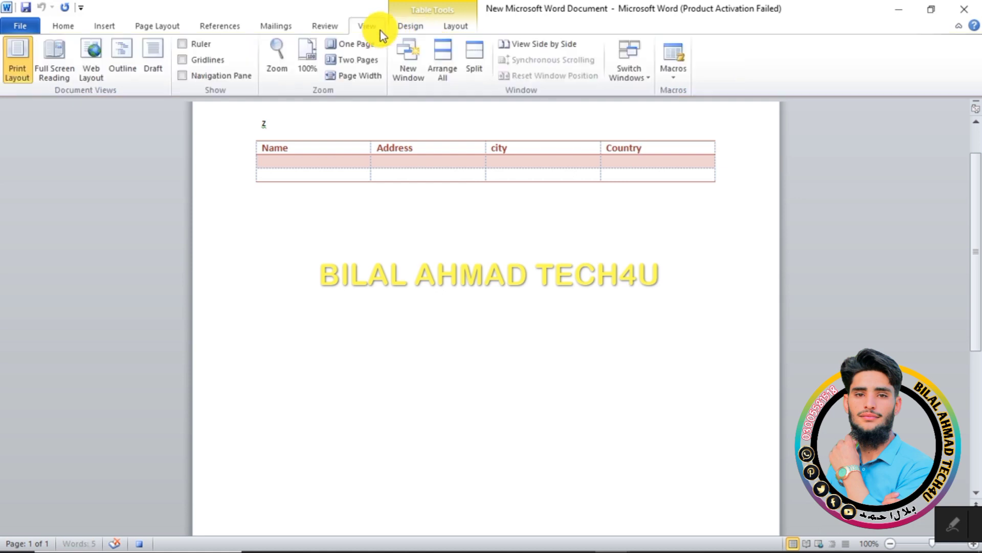
pyautogui.click(678, 74)
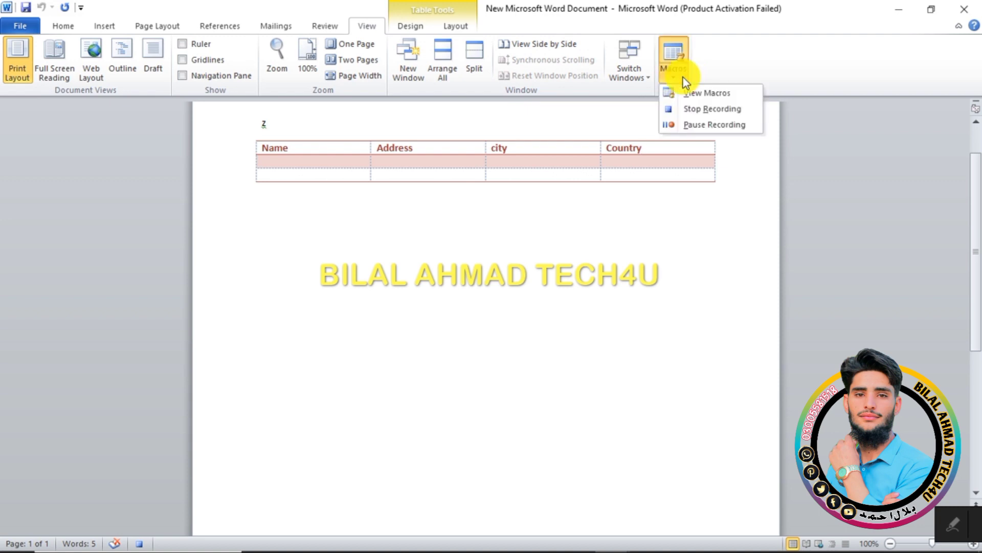
pyautogui.click(695, 106)
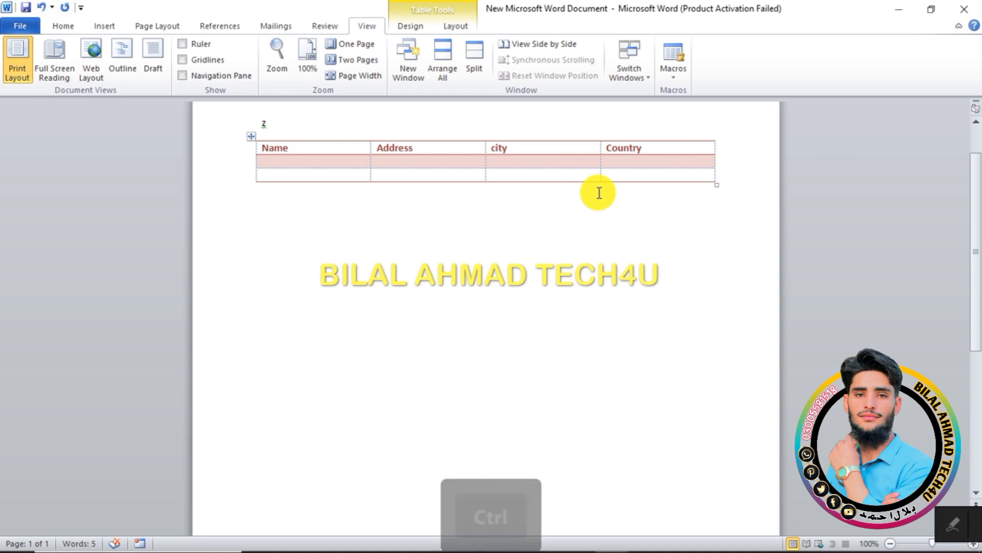
# Step: Undo the table insertion and the remaining text to empty the document
pyautogui.hotkey('ctrl', 'z')
pyautogui.hotkey('ctrl', 'z')
pyautogui.hotkey('ctrl', 'z')
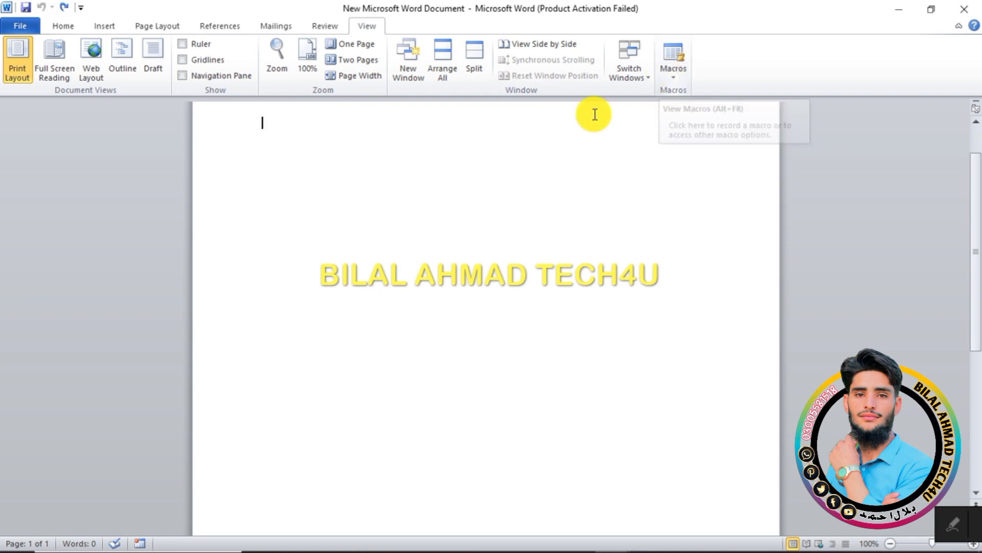
# Step: Create a new blank document and run the "Table" macro in it
pyautogui.press('ctrl')
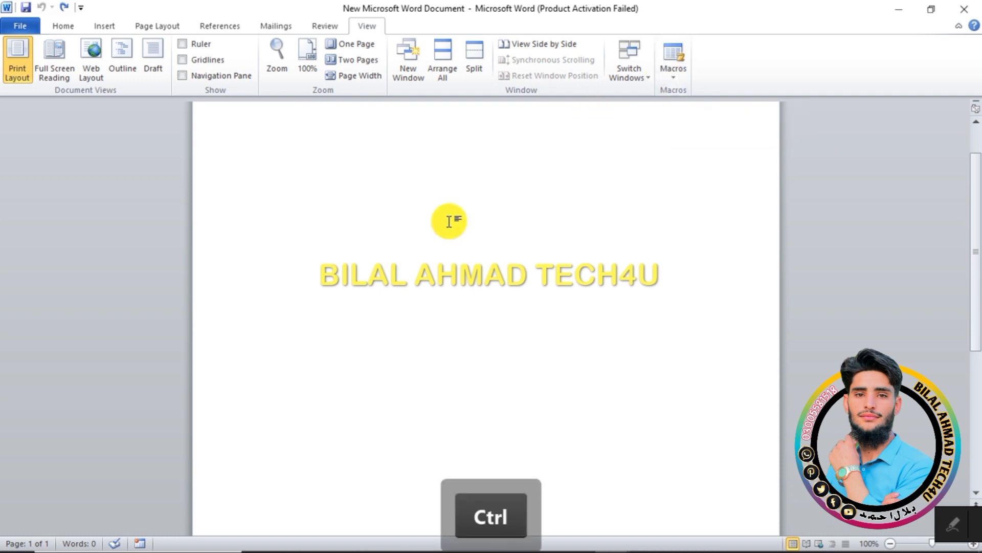
pyautogui.hotkey('ctrl', 'n')
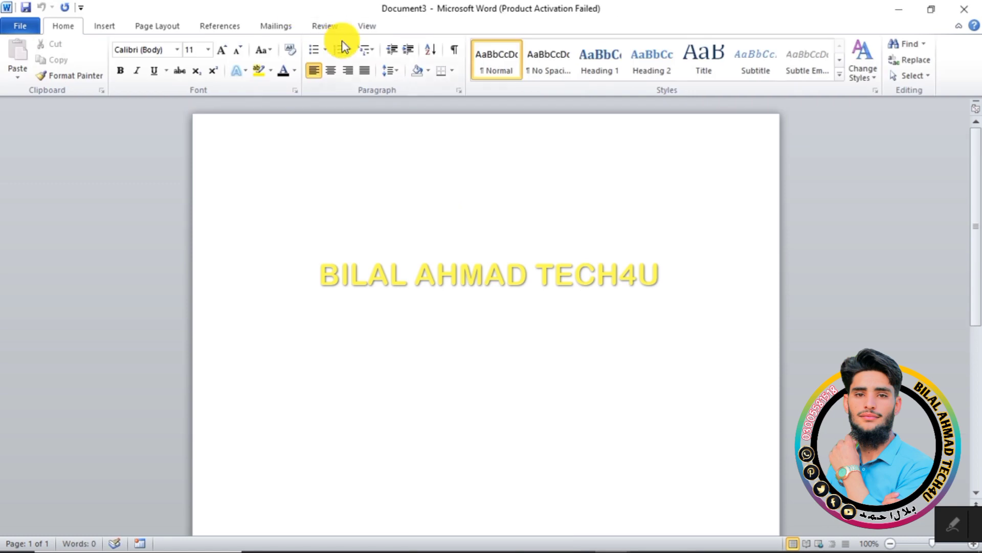
pyautogui.click(368, 25)
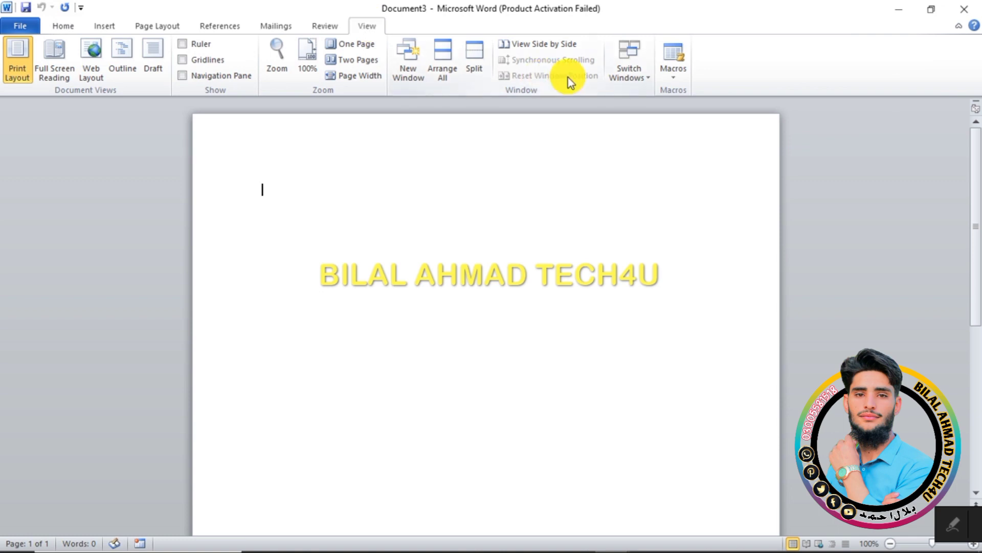
pyautogui.click(673, 69)
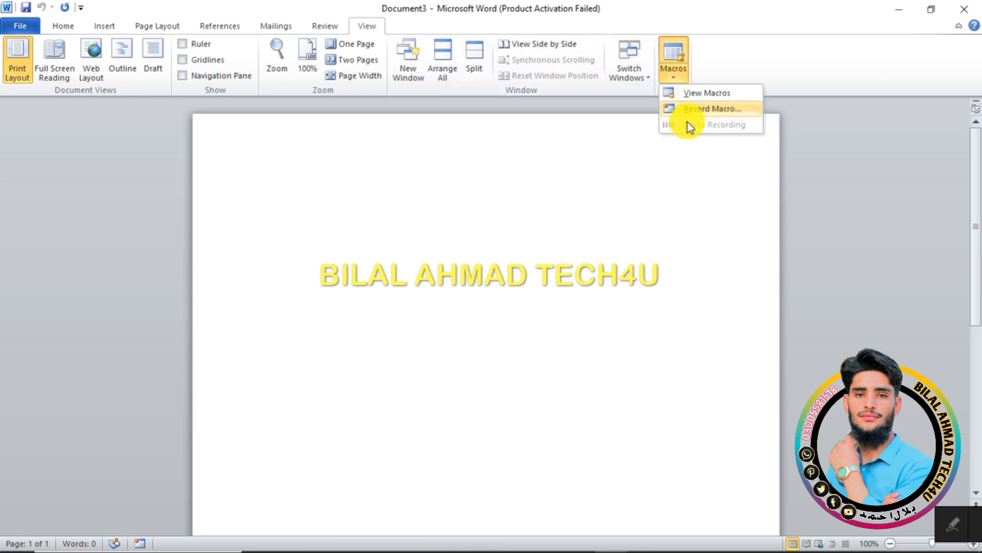
pyautogui.click(697, 94)
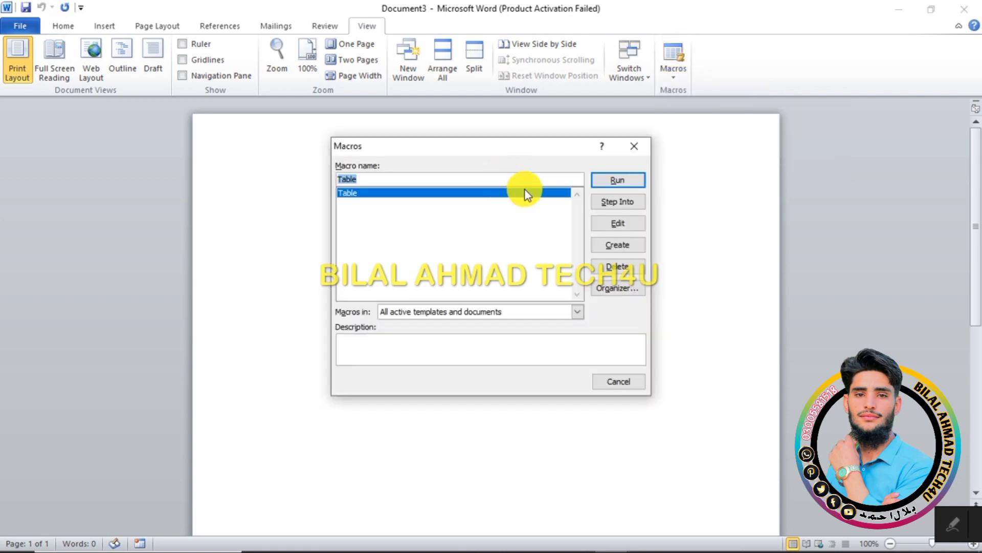
pyautogui.click(606, 182)
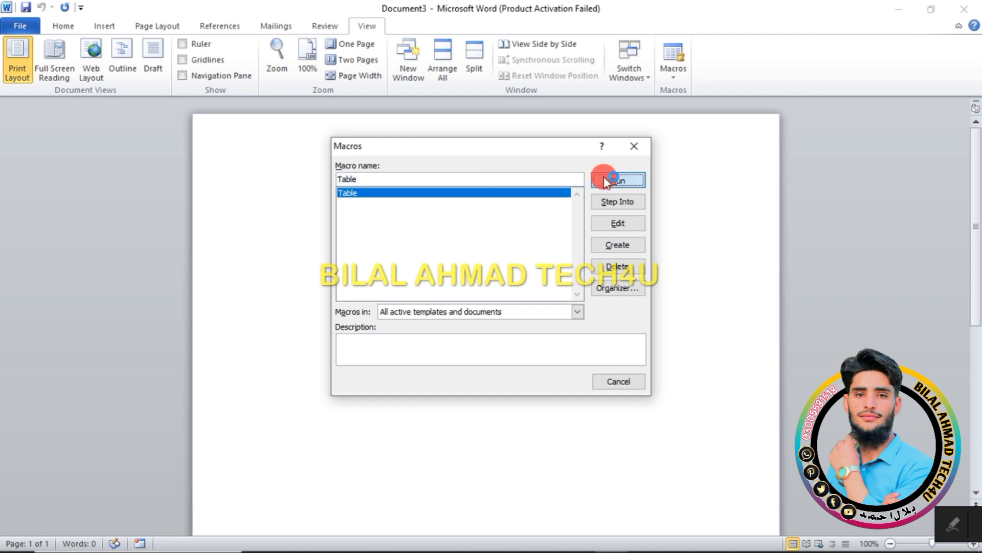